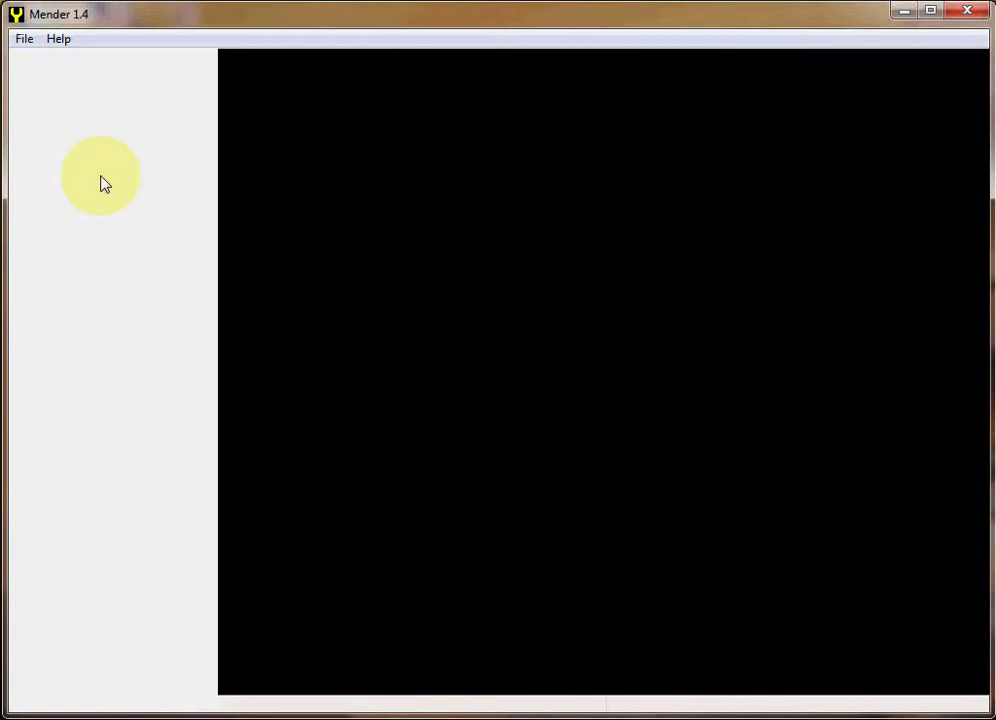
Open the TF341_14A.X model from the Animer Work Folder
left_click(24, 42)
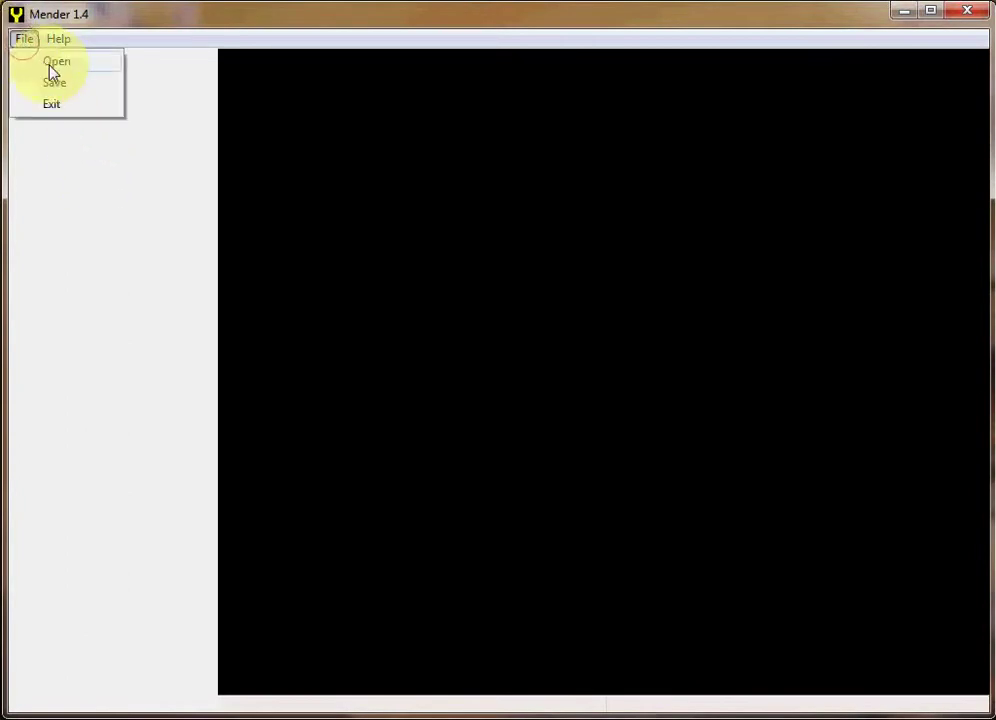
left_click(50, 68)
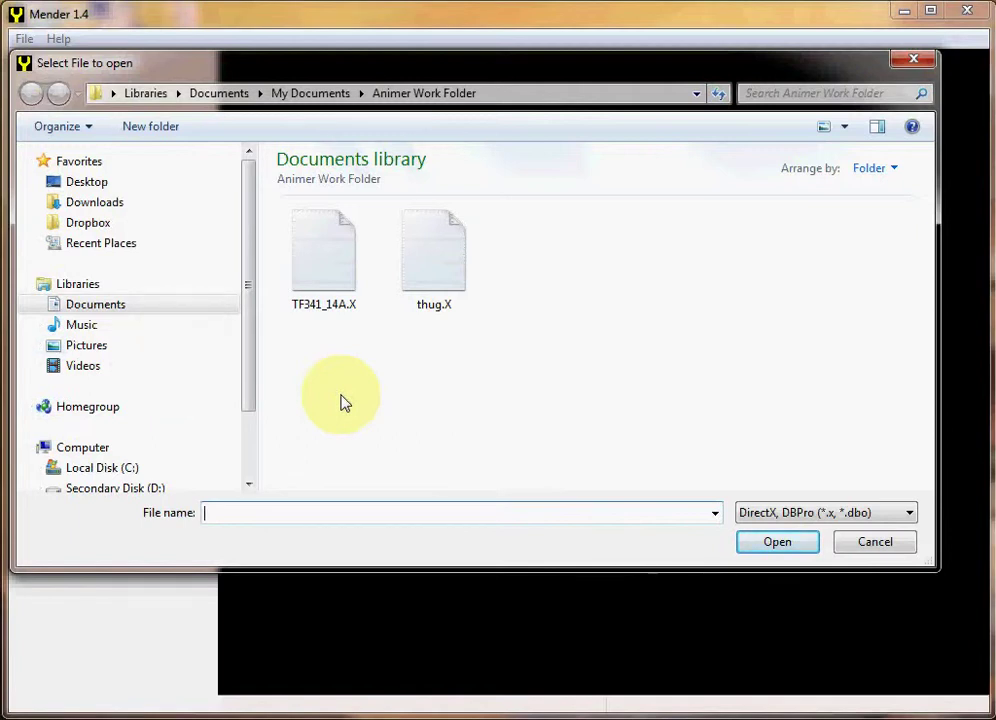
left_click(336, 258)
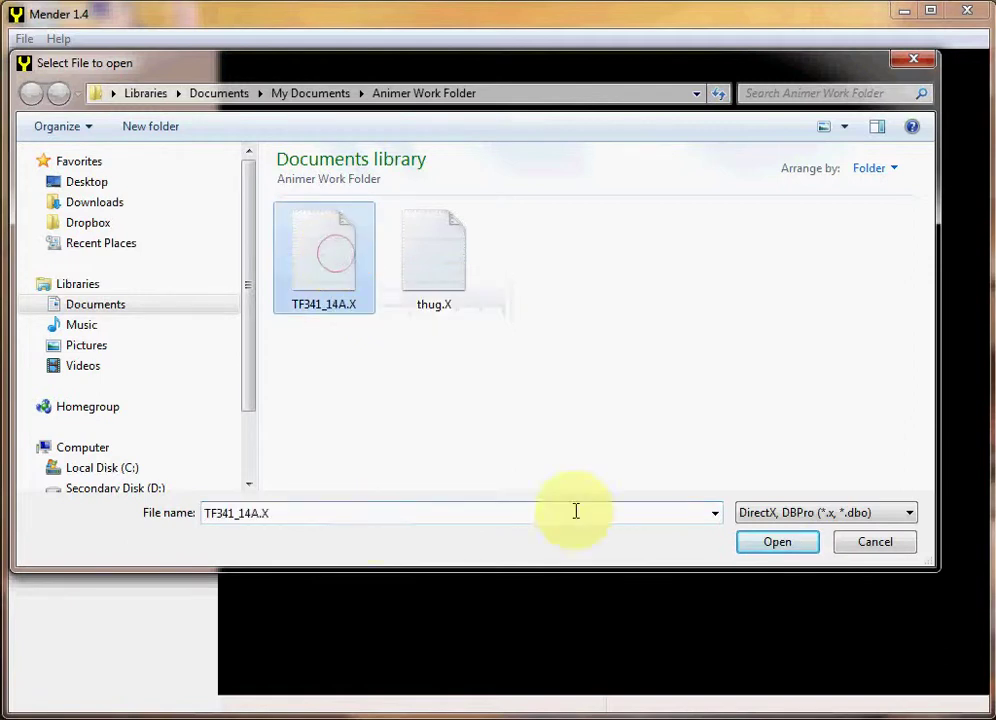
left_click(768, 546)
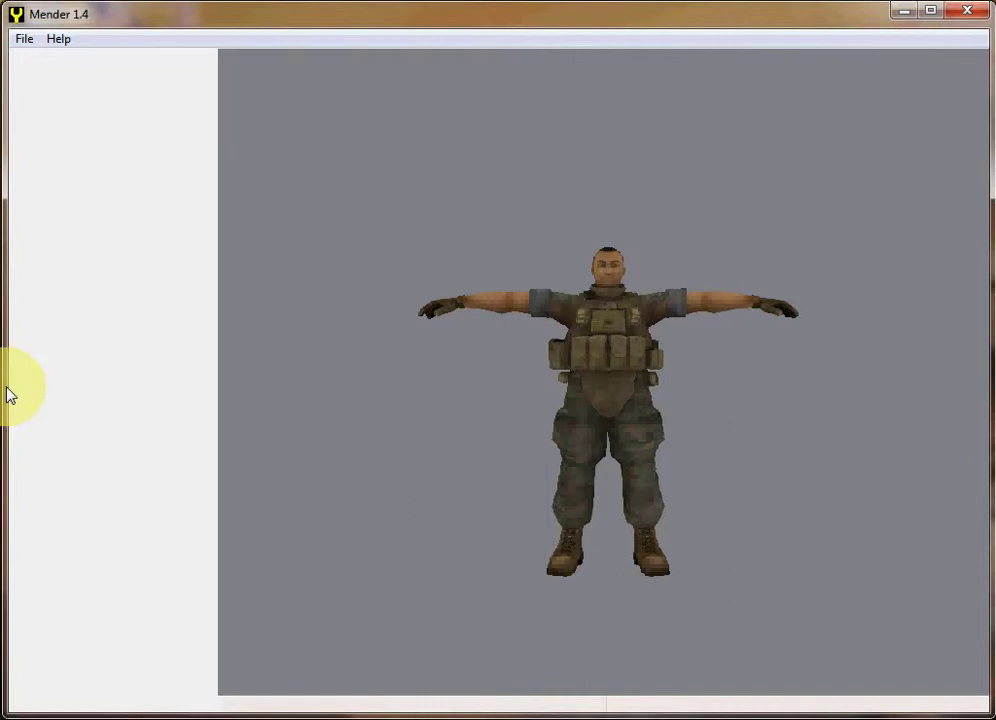
Save the model in DirectX format as TF341_14A_repaired.X, including animation frames 0 to 5500
left_click(25, 42)
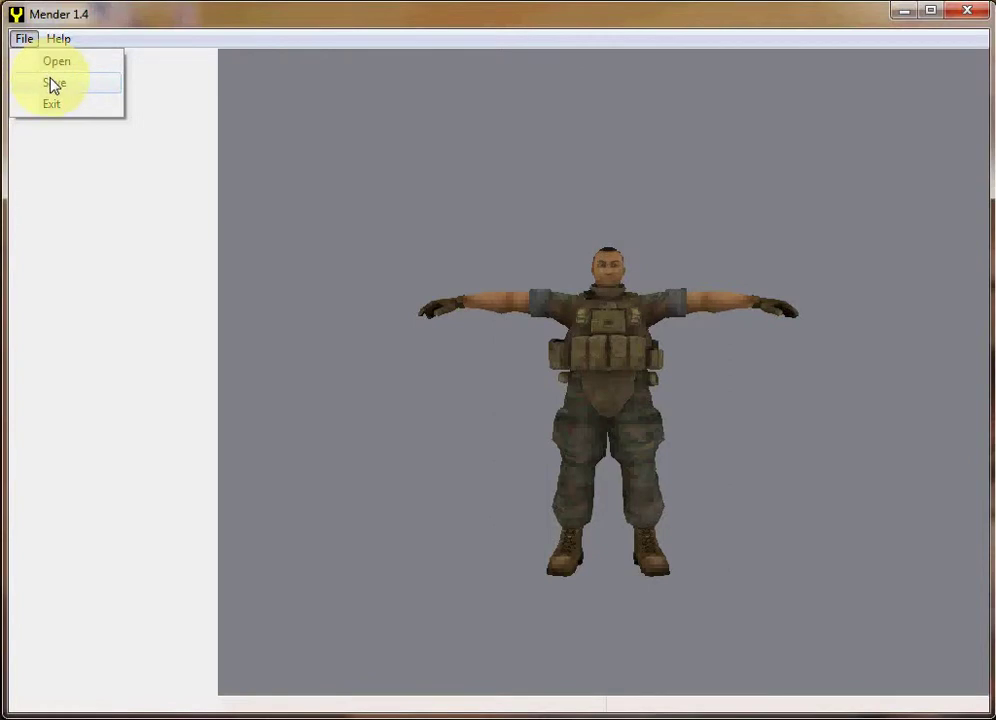
left_click(48, 81)
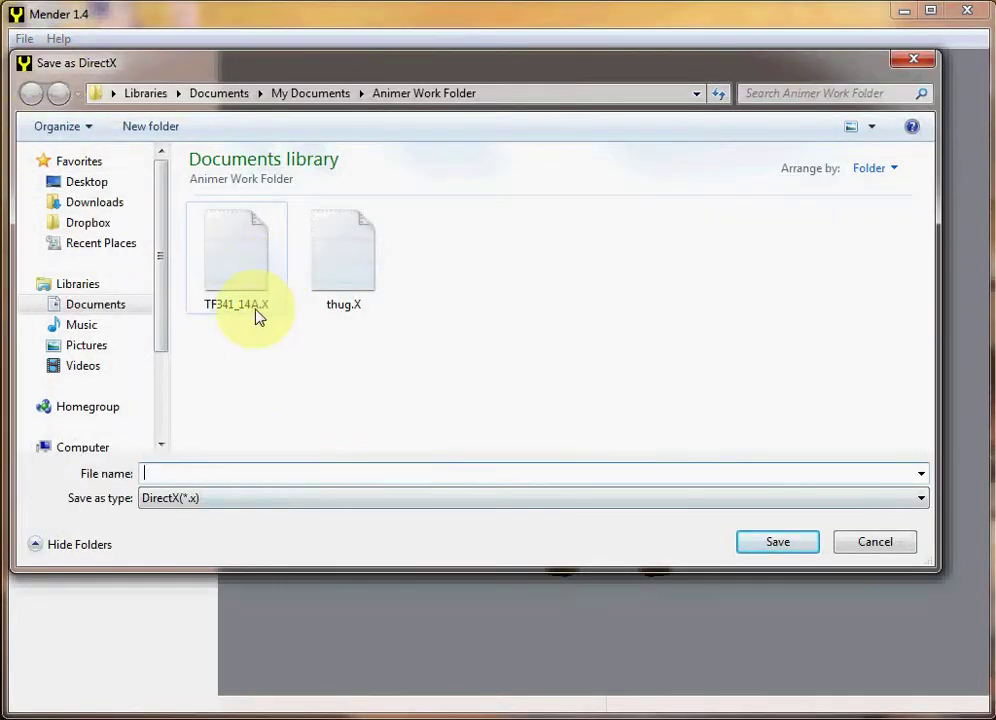
left_click(256, 311)
left_click(256, 474)
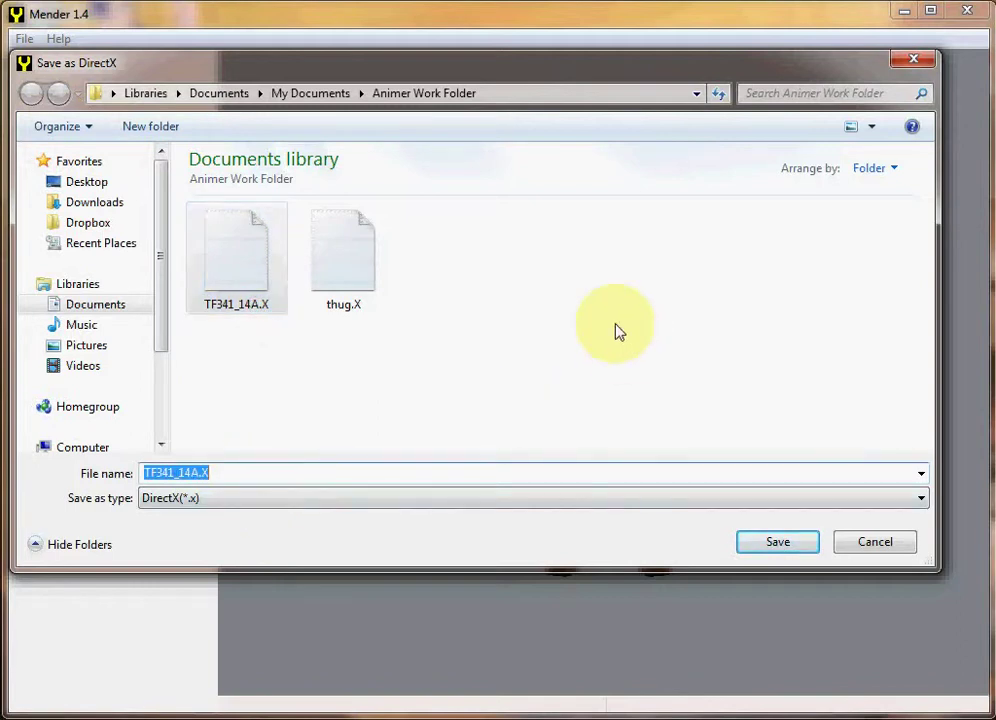
key("End")
key("Left")
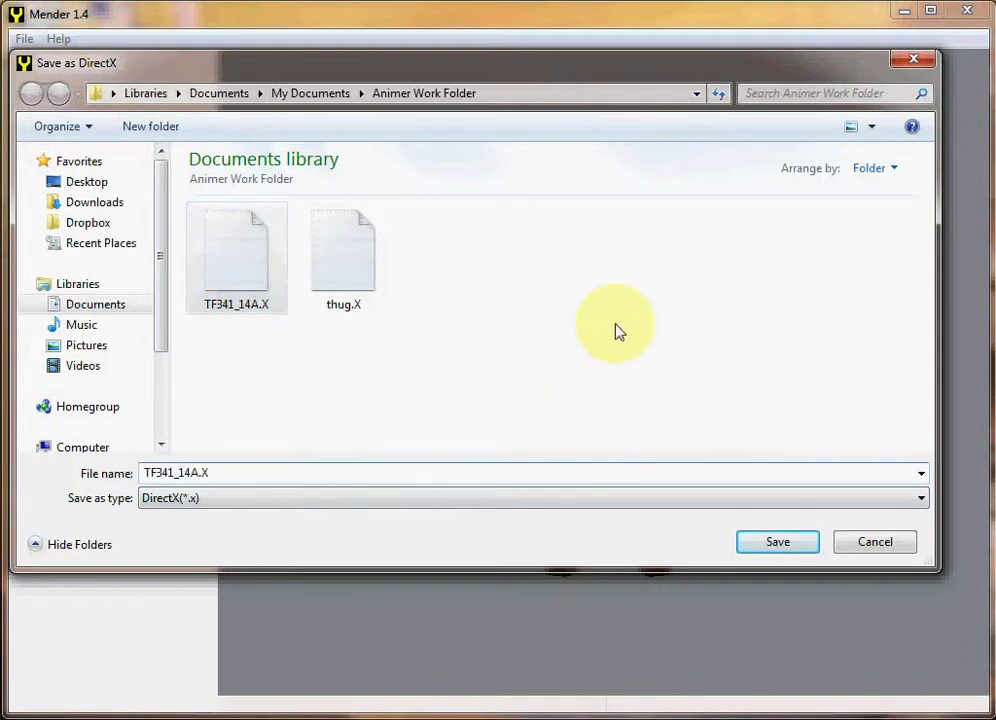
type("_rep")
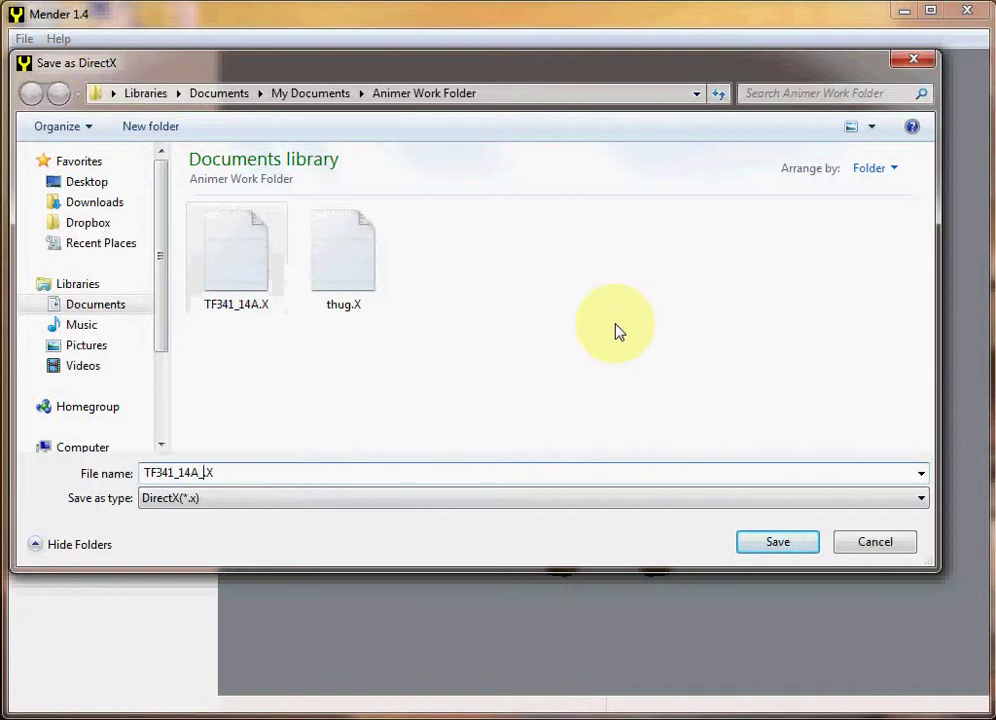
type("aired")
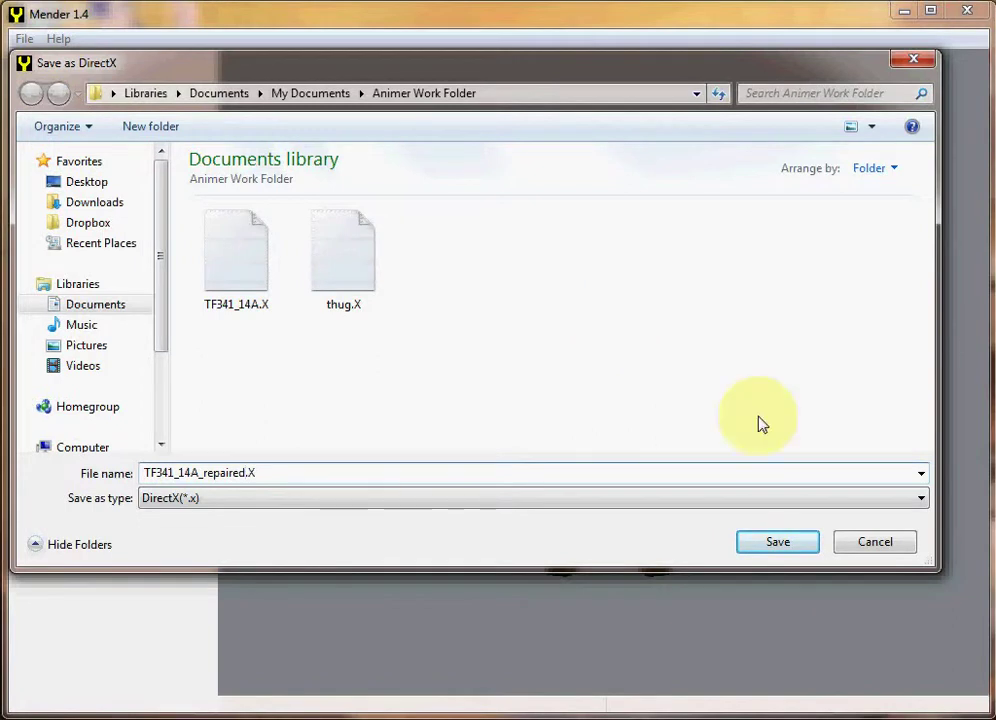
left_click(782, 548)
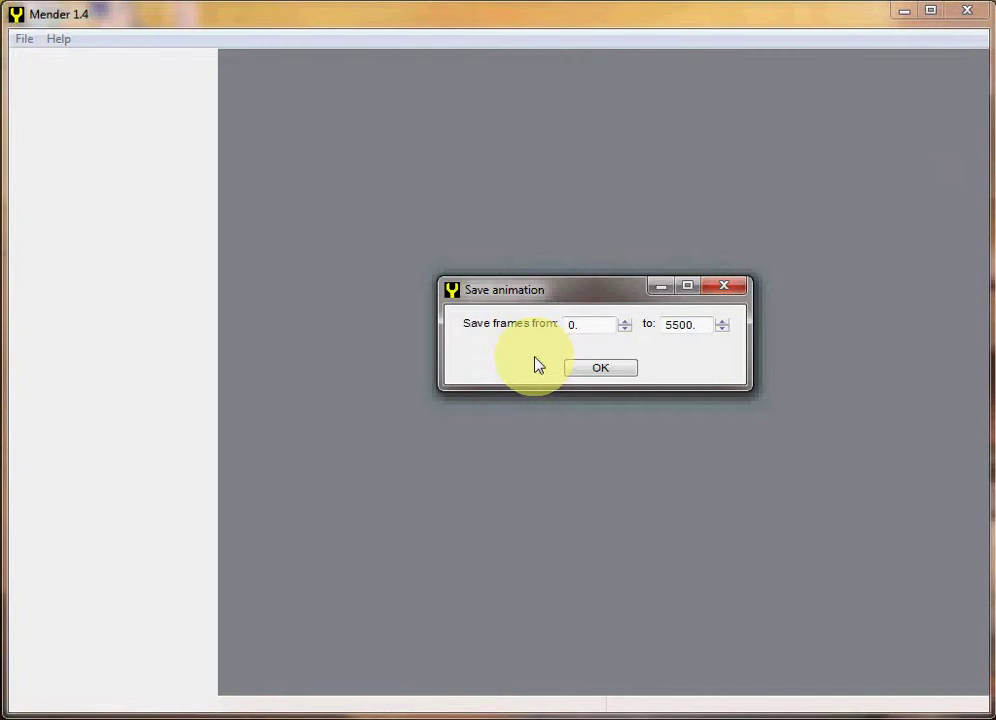
left_click(602, 369)
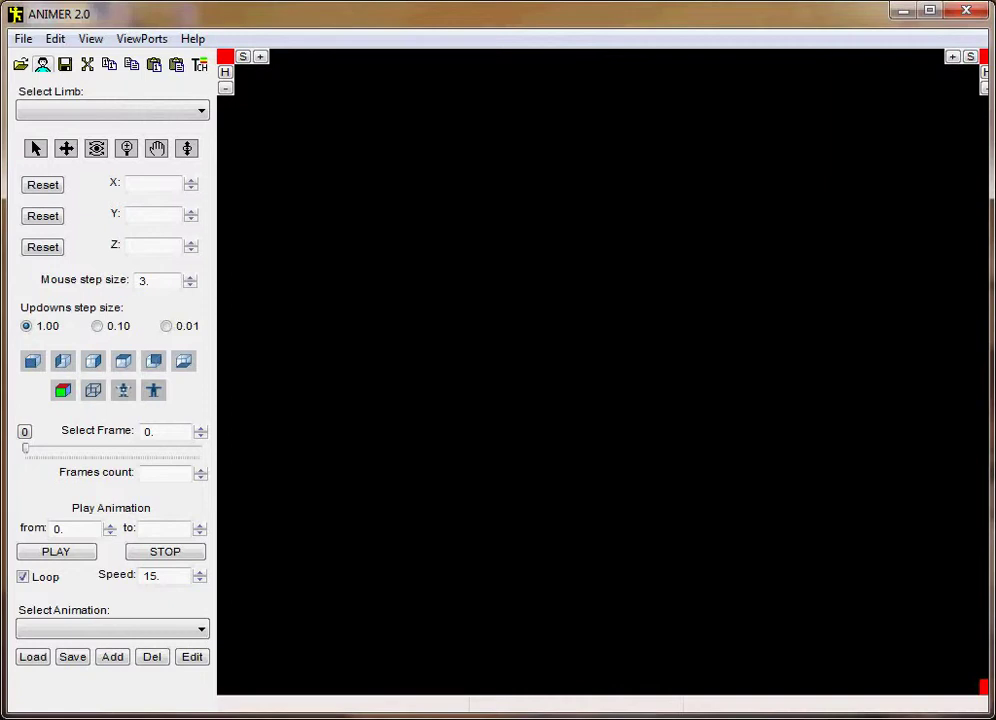
Switch to ANIMER and open thug_partial_t-pose.amr from the Animer Work Folder
left_click(21, 66)
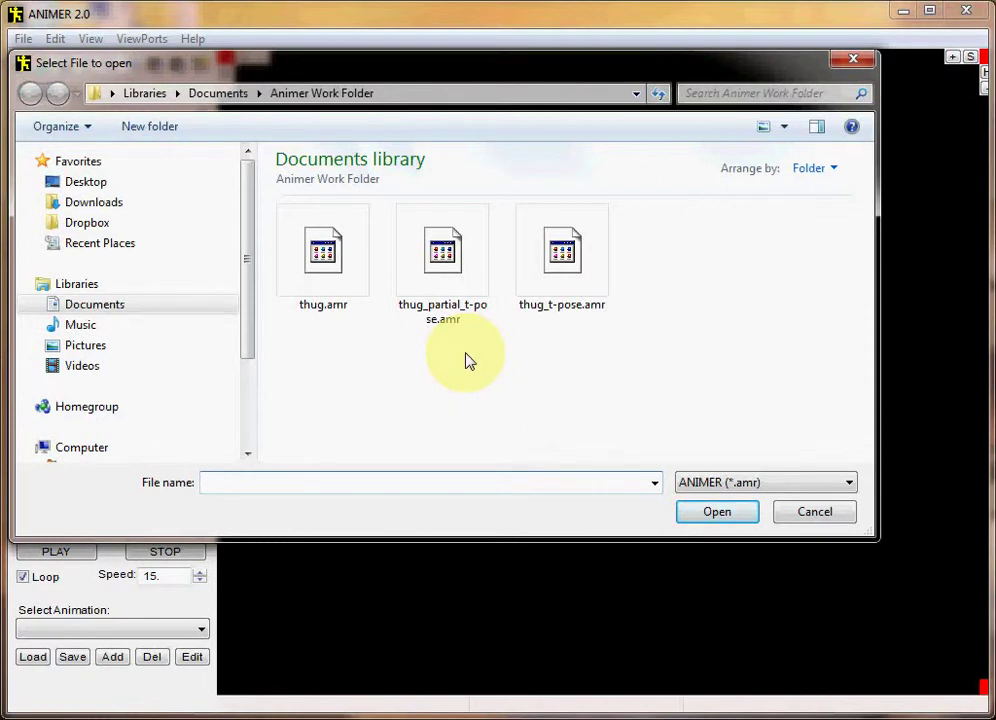
left_click(446, 262)
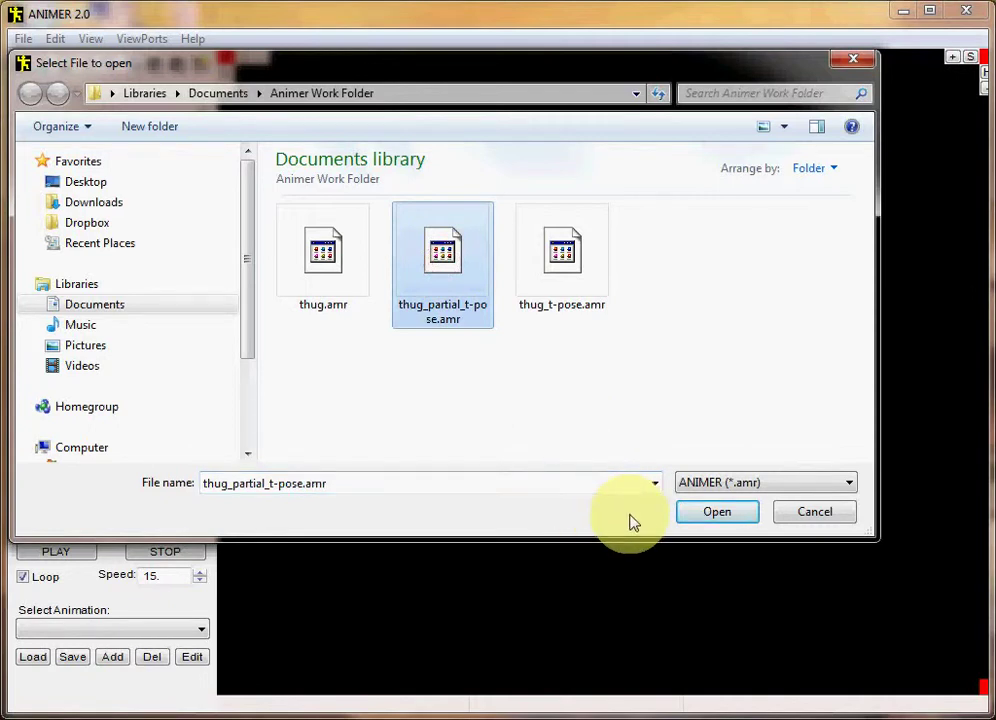
left_click(716, 525)
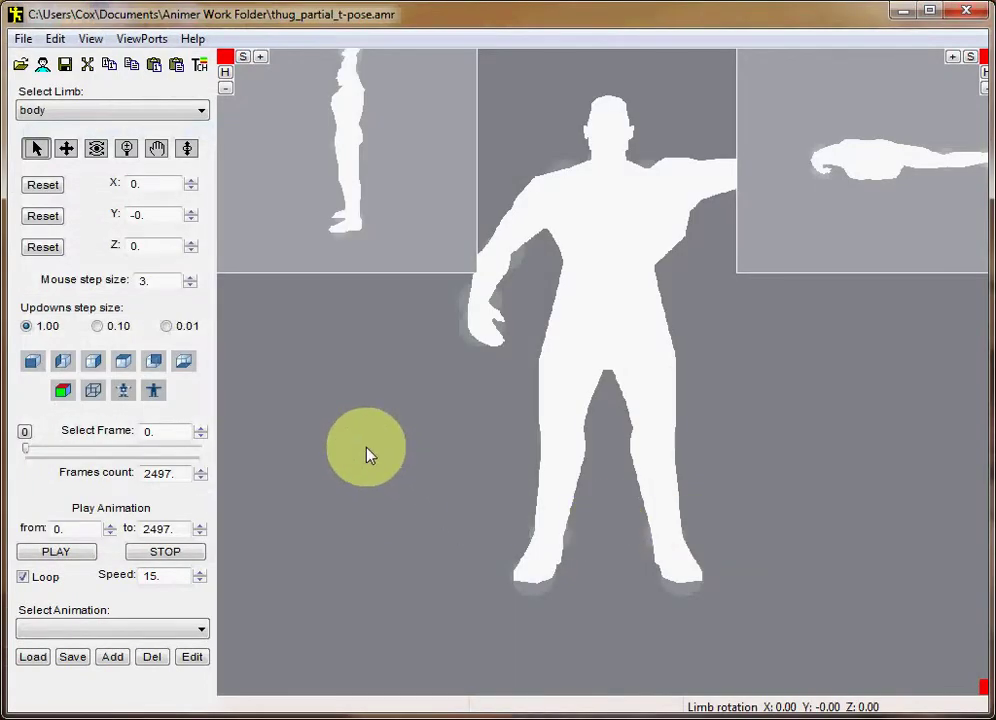
Apply the thug_2_D2.dds texture to the character and hide the side-view viewport
left_click(201, 66)
left_click(447, 291)
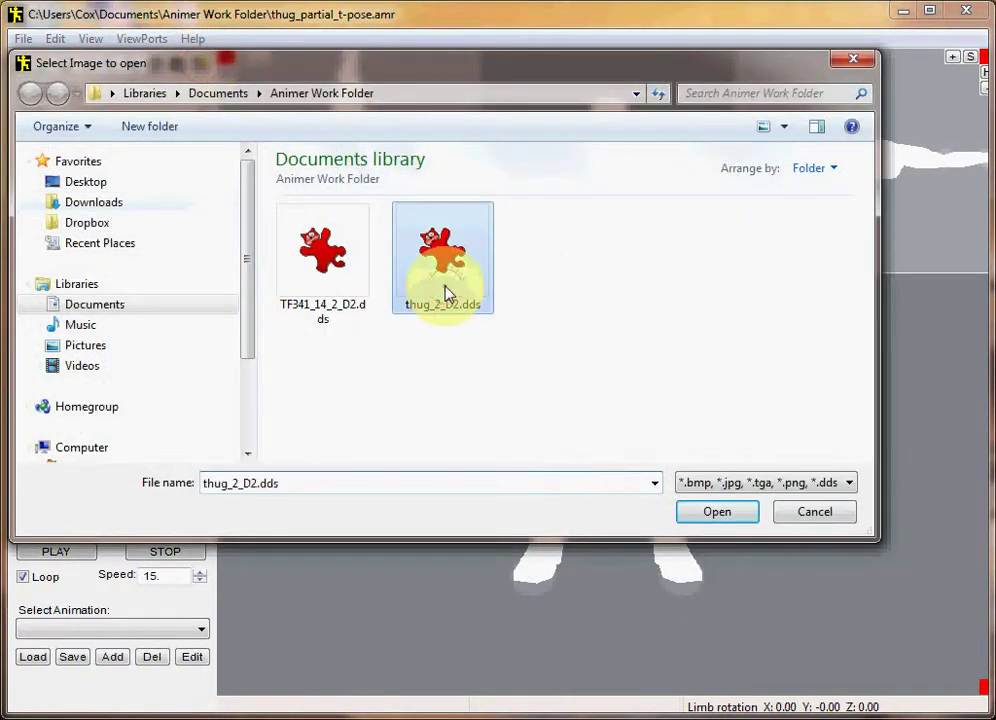
left_click(718, 514)
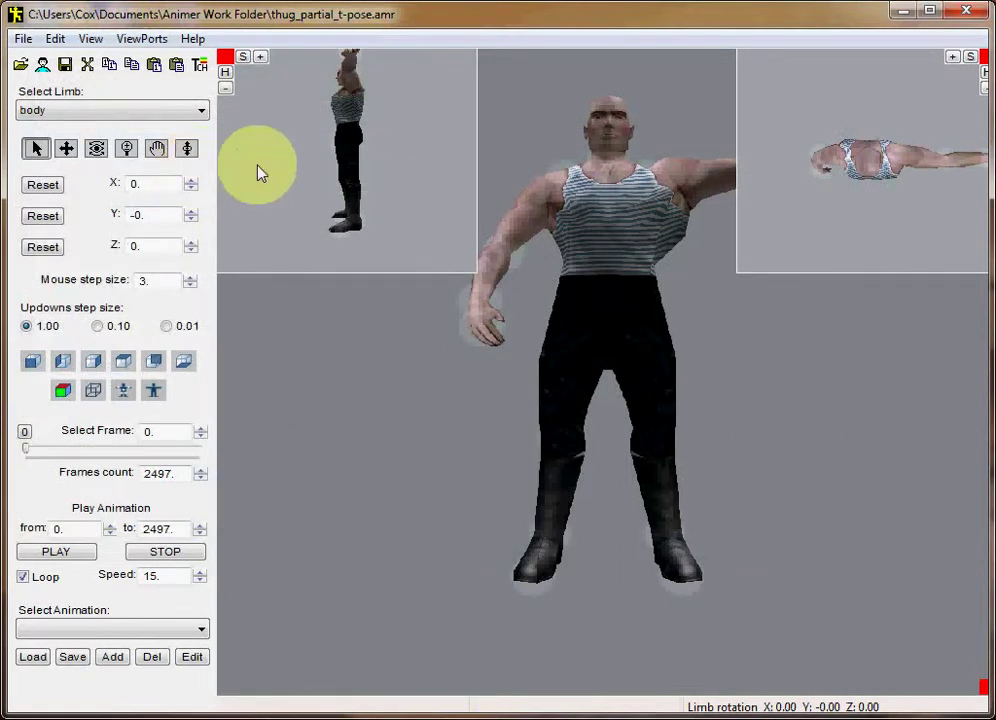
left_click(225, 75)
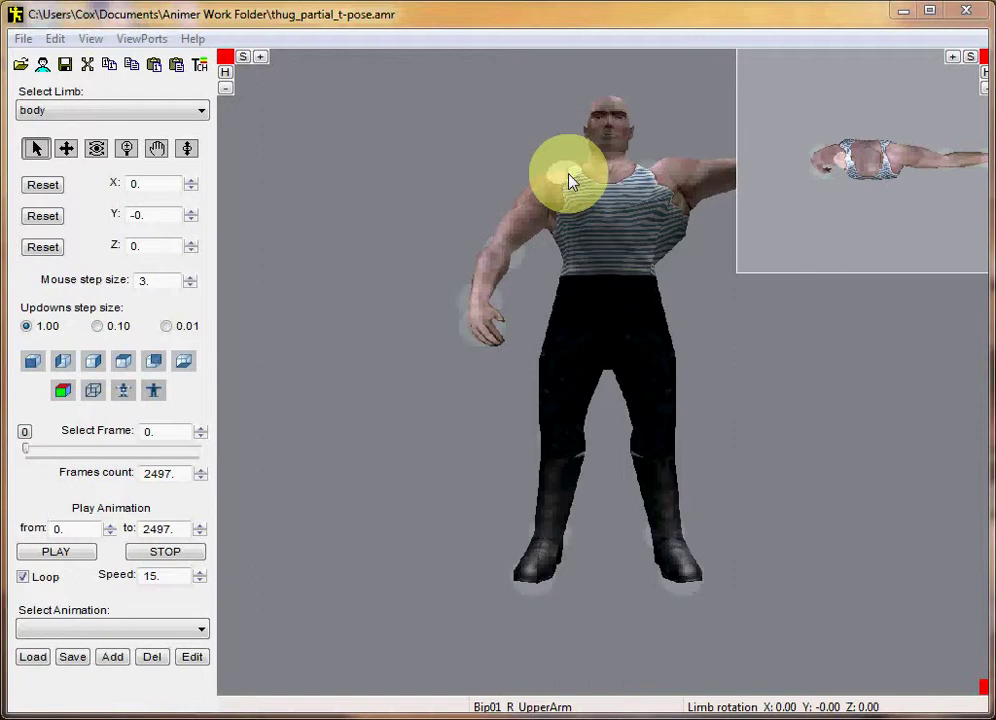
Select the Bip01_R_UpperArm limb and set its X rotation to -28
left_click(568, 180)
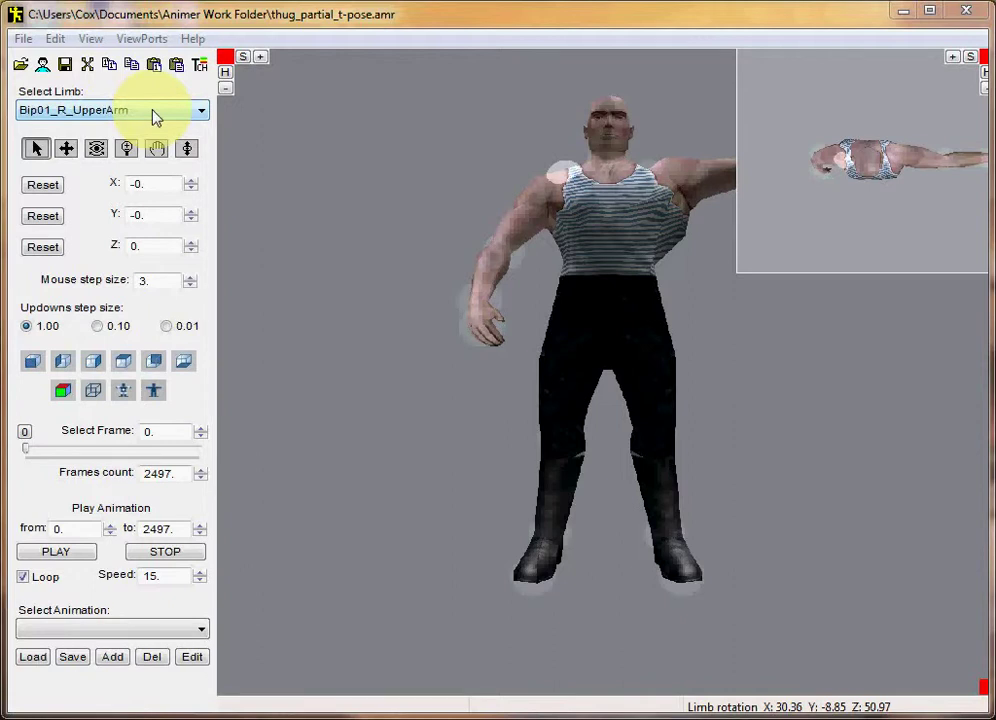
left_click(158, 186)
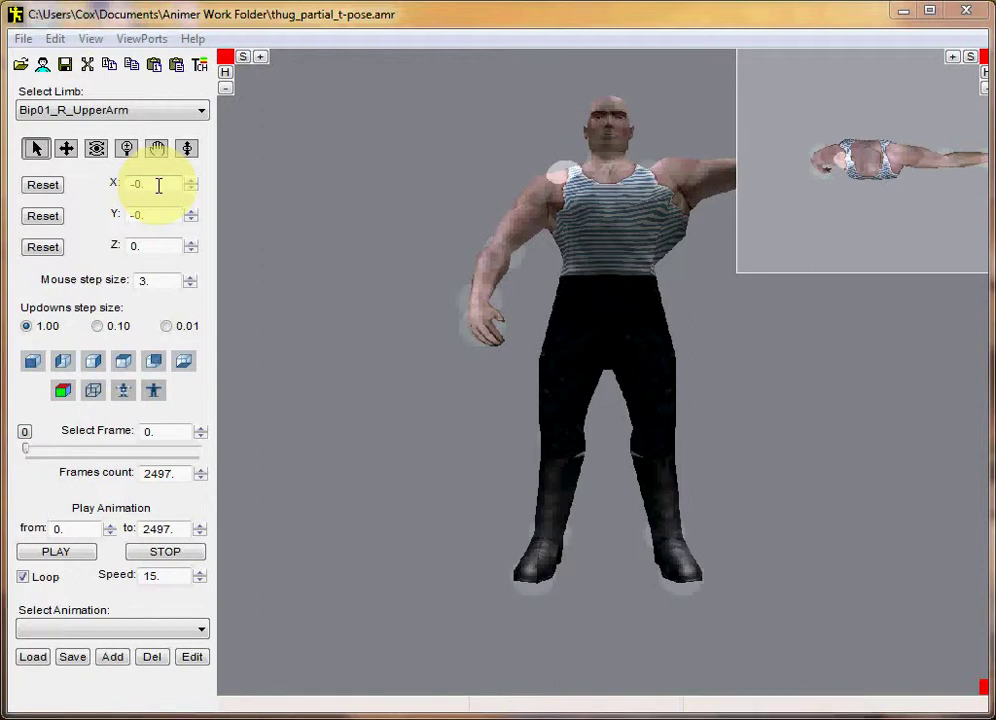
left_click_drag(158, 185, 116, 195)
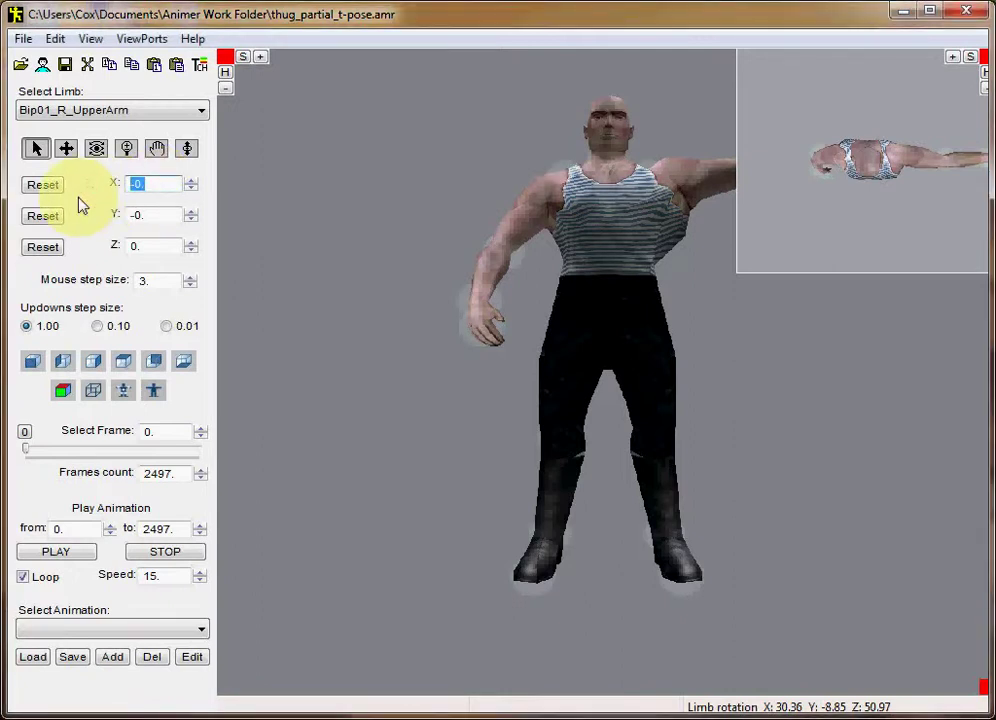
type("-29")
key("BackSpace")
type("8")
key("Return")
left_click(148, 184)
type("-28")
key("Return")
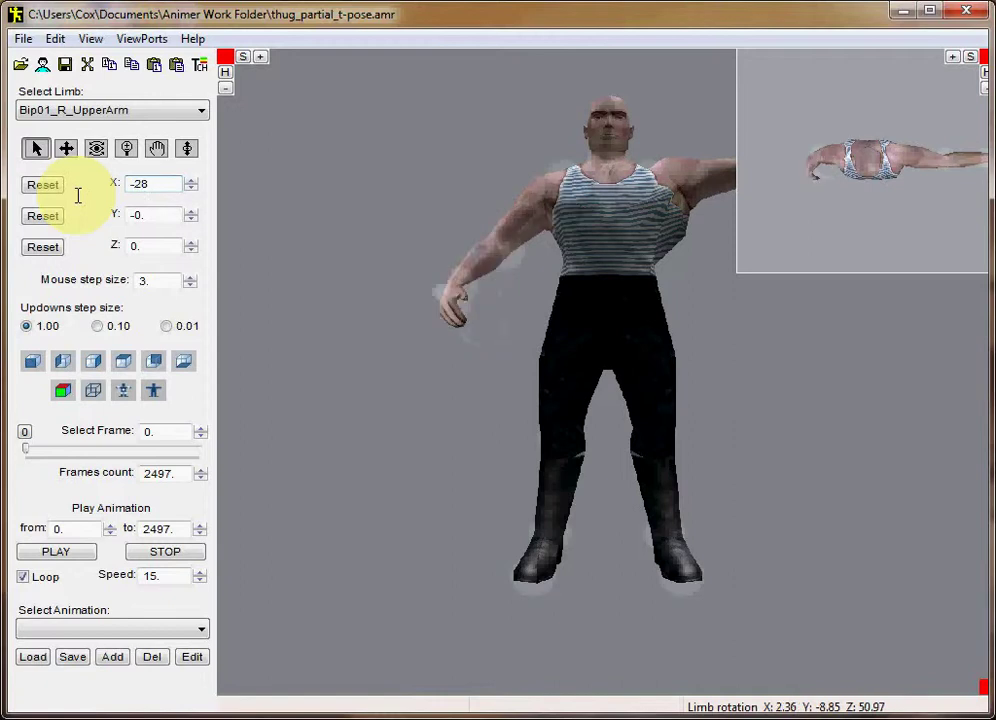
Set the right upper arm's Y rotation to -18 and its Z rotation to -49
left_click(161, 214)
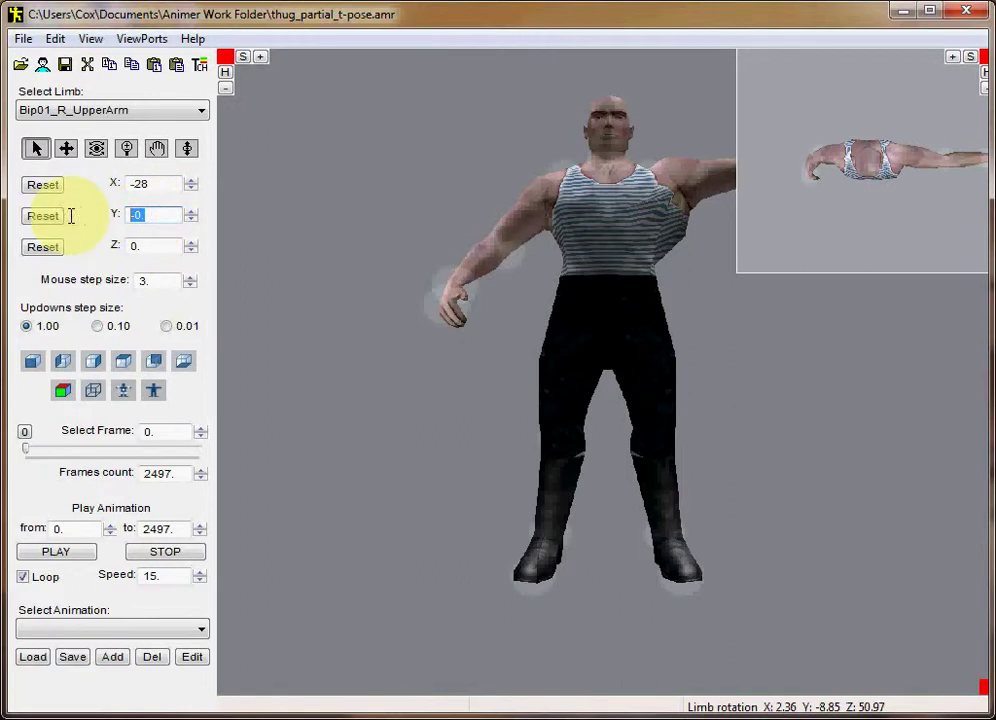
type("-18")
key("Return")
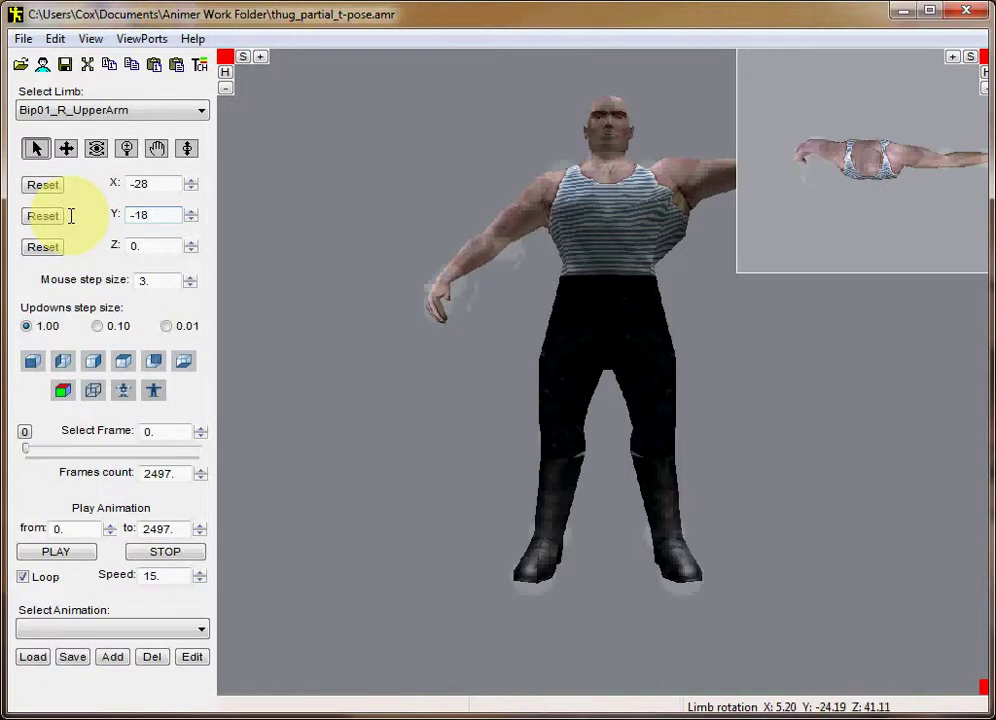
double_click(150, 246)
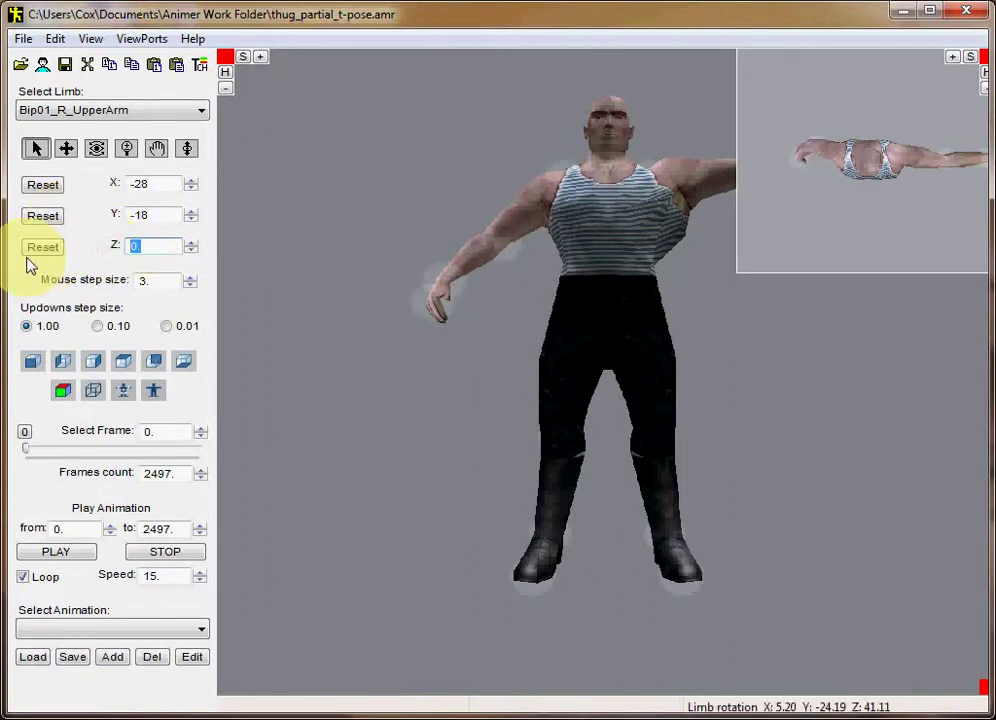
type("-49")
key("Return")
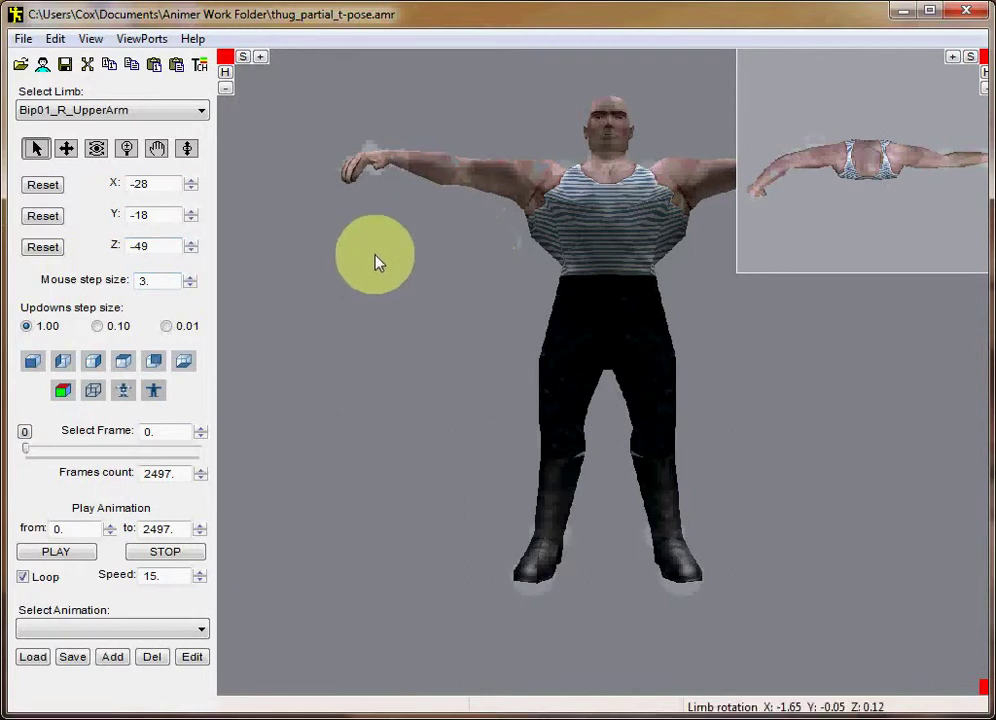
Select the Bip01_R_Forearm limb and set its Y rotation to -47
left_click(463, 204)
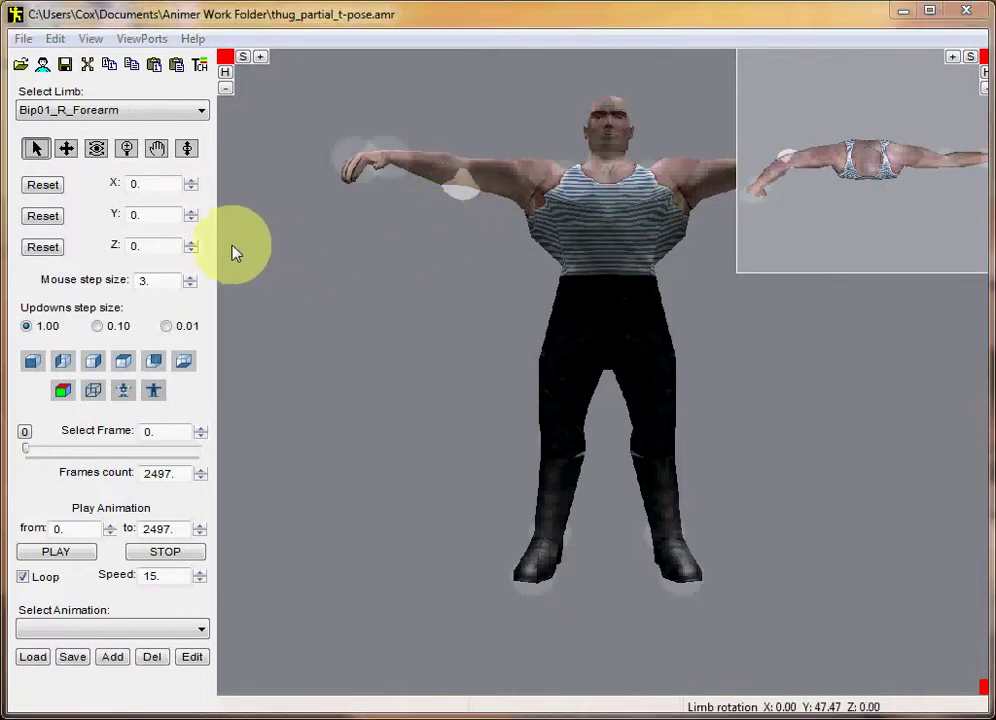
double_click(169, 215)
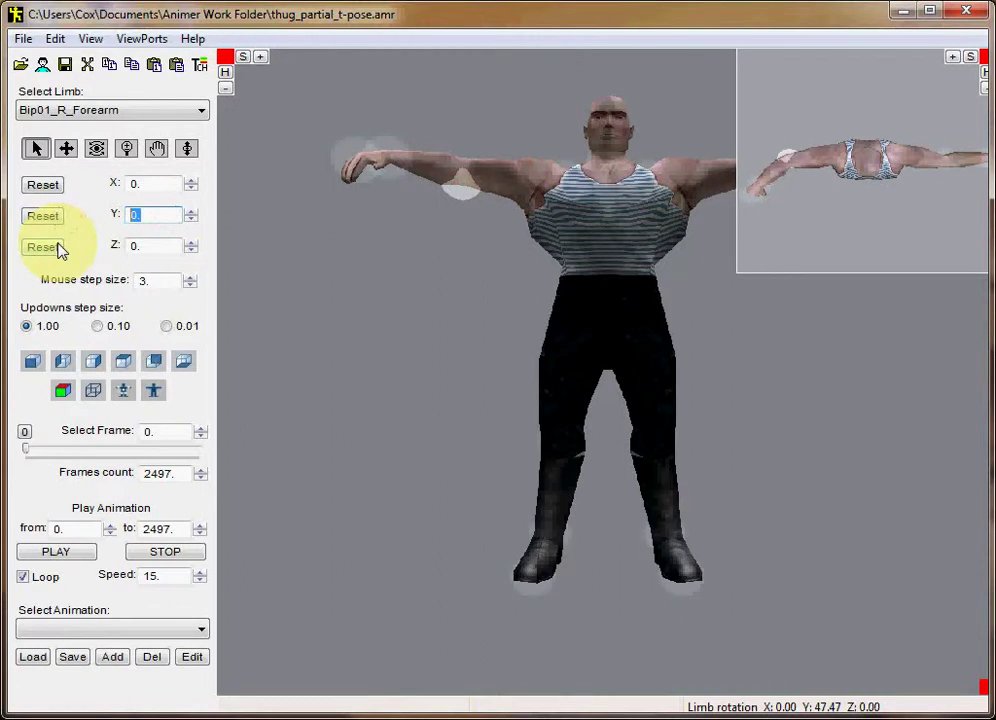
type("-47")
key("Return")
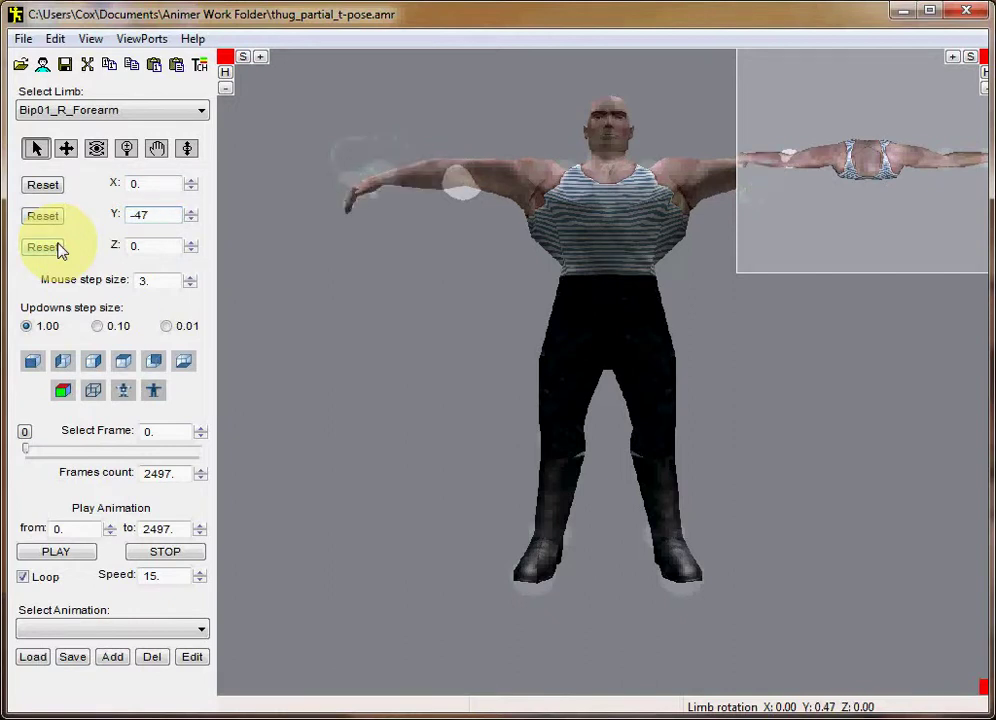
left_click(60, 247)
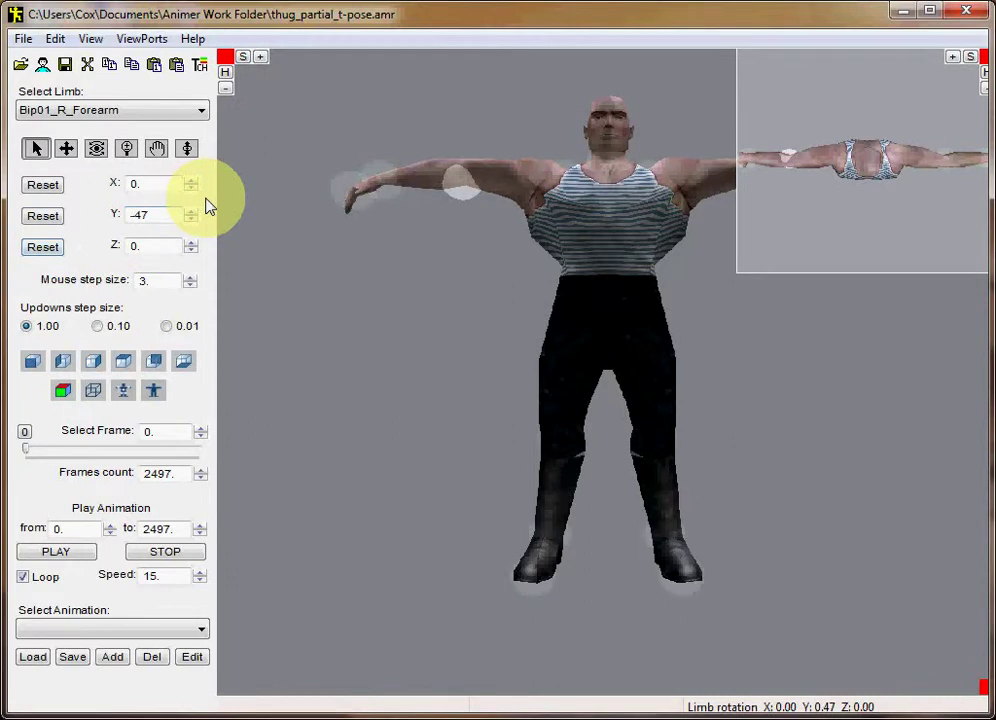
Select the Bip01_R_Hand limb and set its Y rotation to 24
left_click(203, 112)
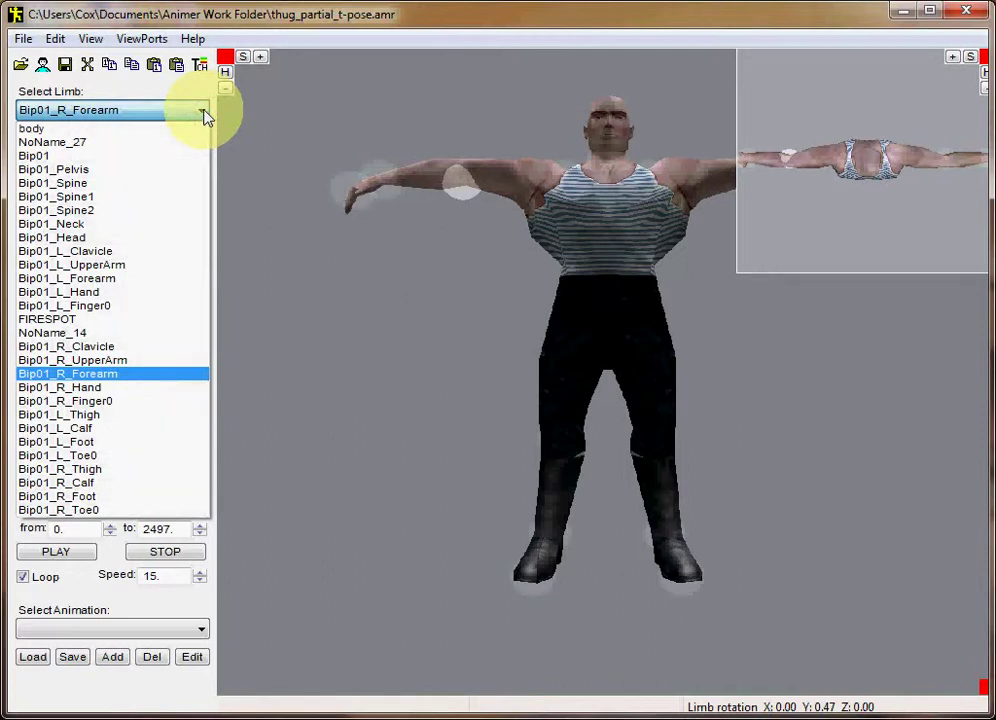
left_click(155, 399)
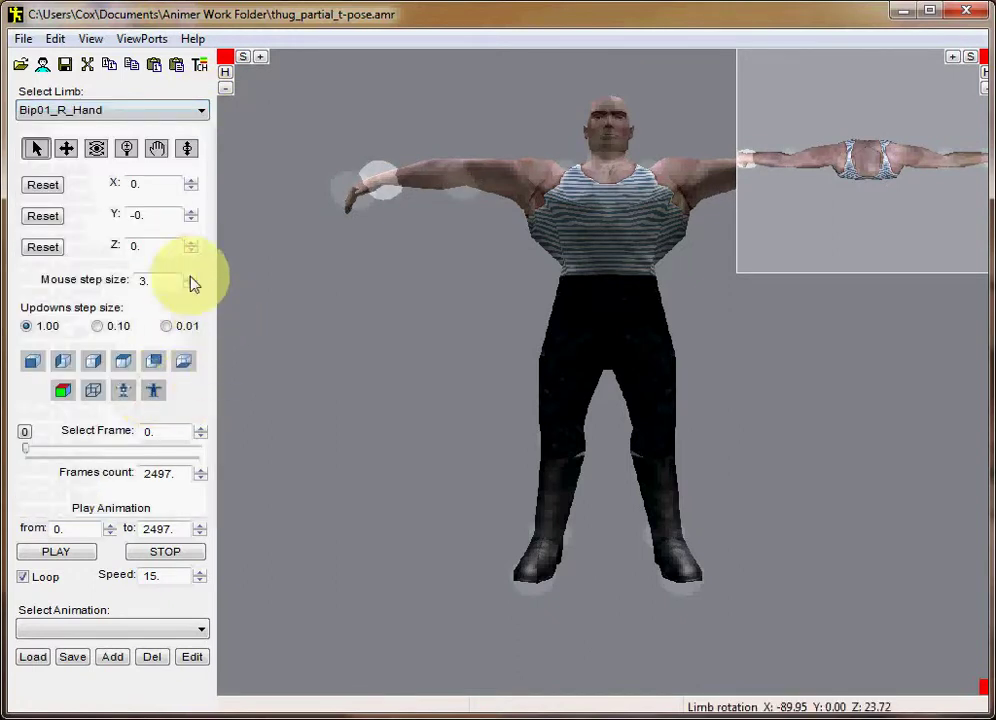
double_click(144, 216)
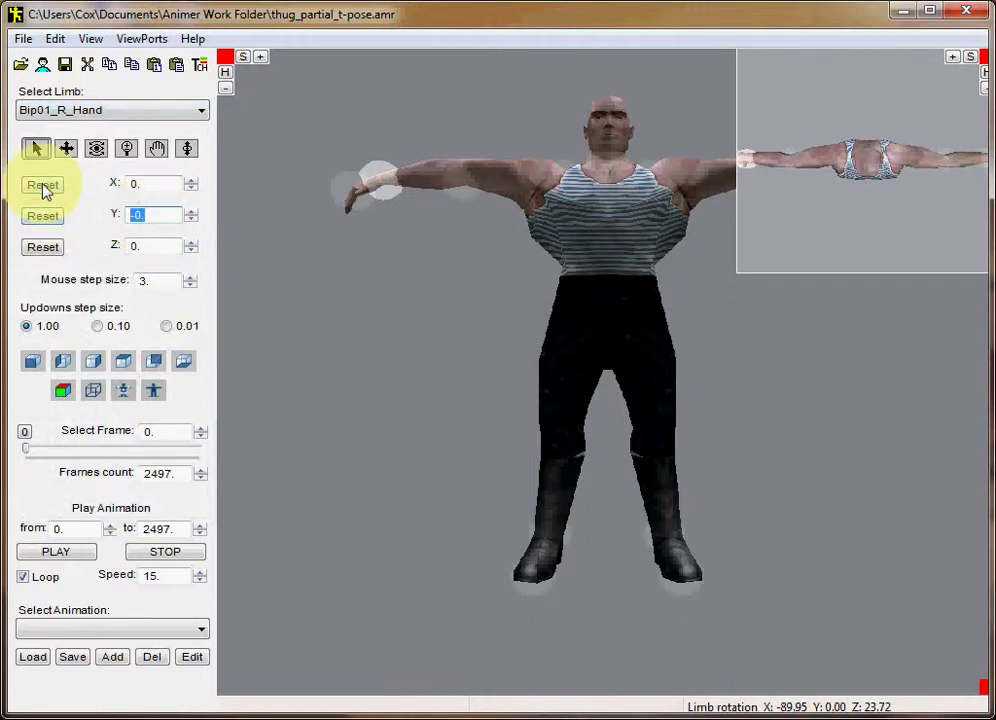
type("24")
key("Return")
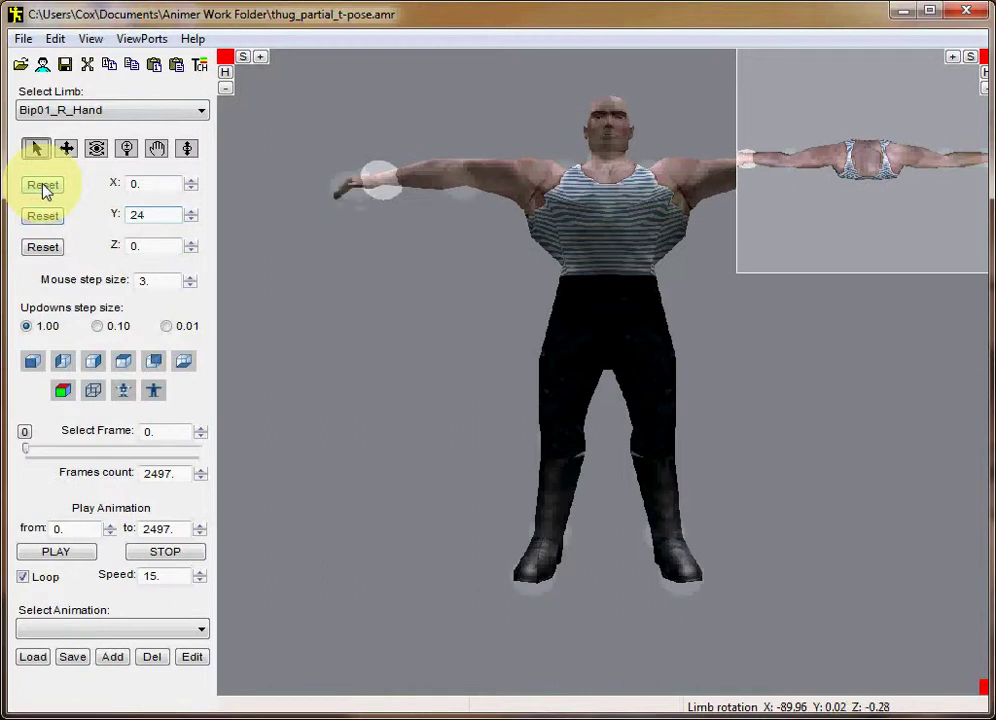
left_click(43, 188)
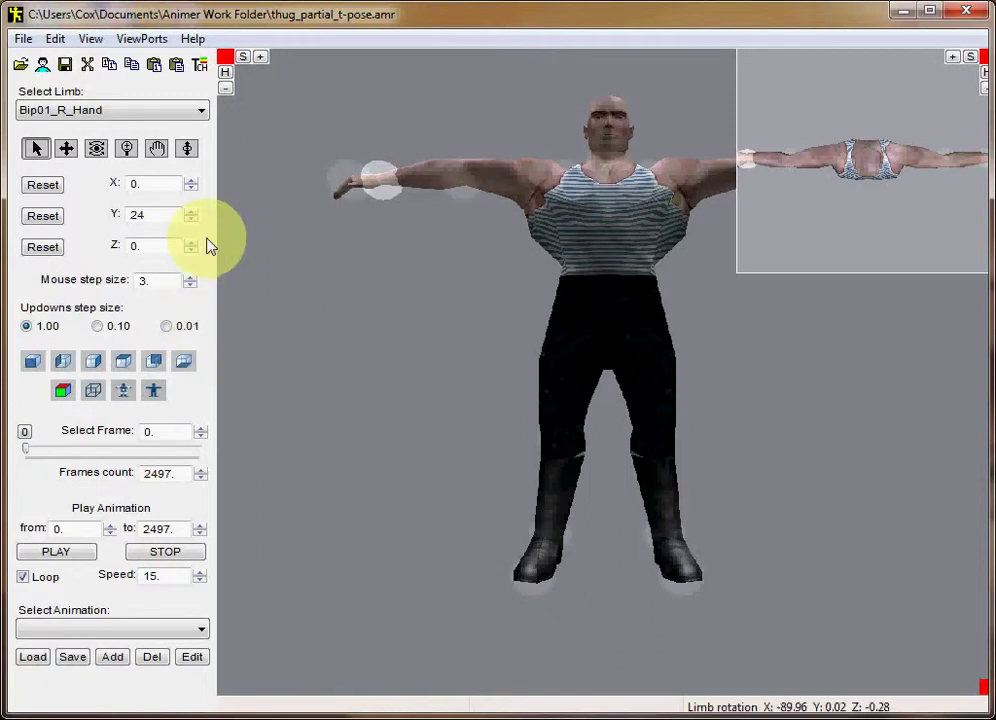
Start importing DirectX animations from TF341_14A_repaired.X in the Animer Work Folder
left_click(24, 39)
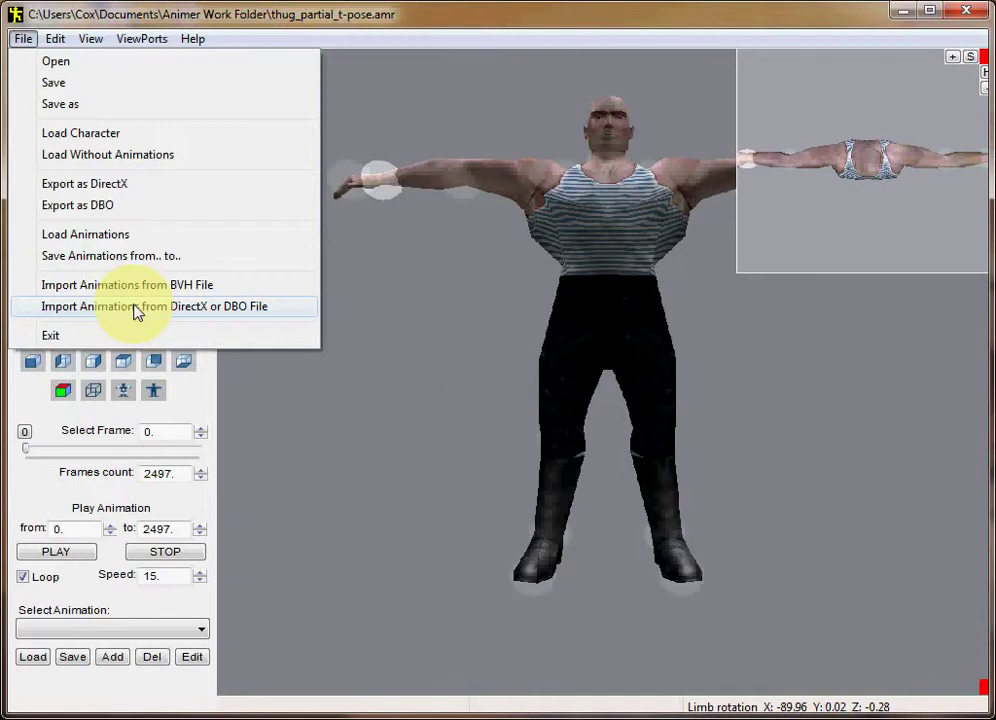
left_click(137, 310)
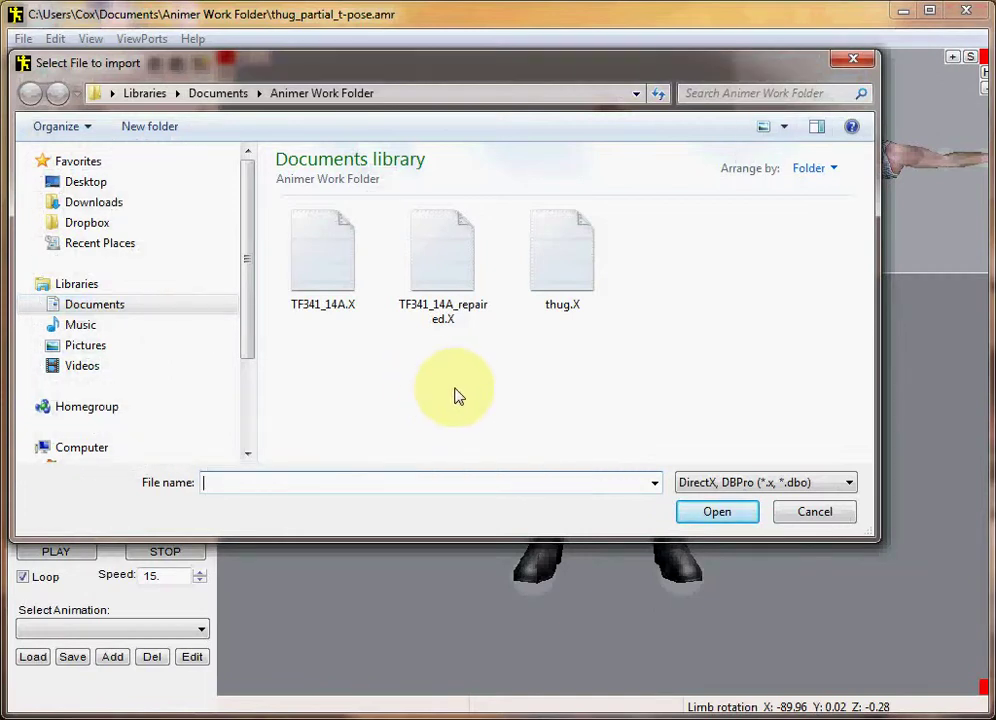
left_click(455, 268)
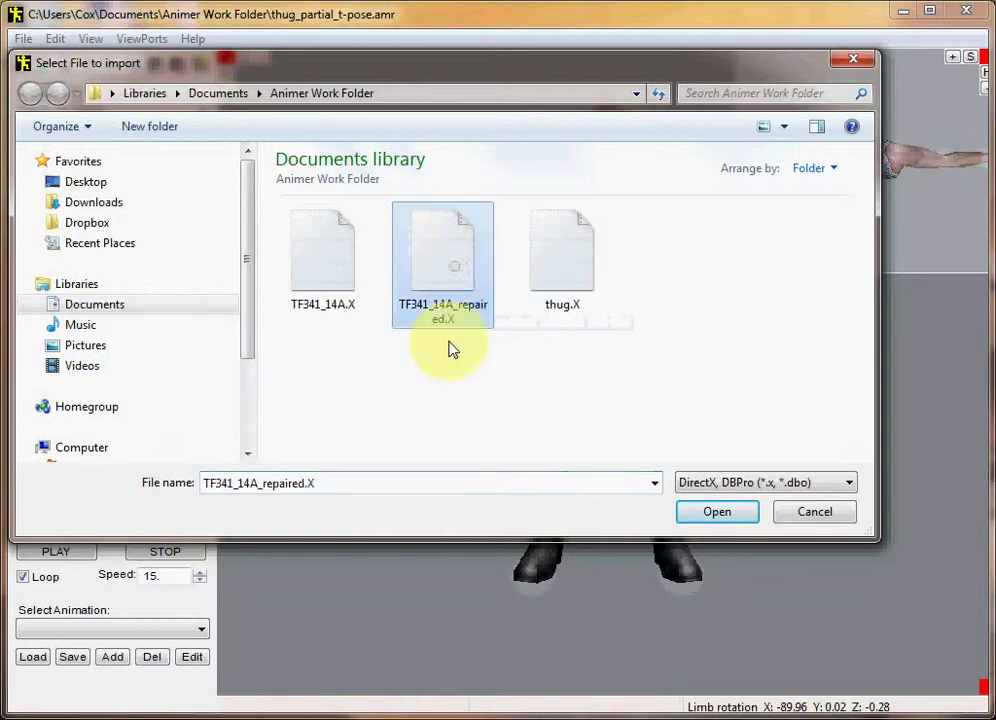
left_click(725, 514)
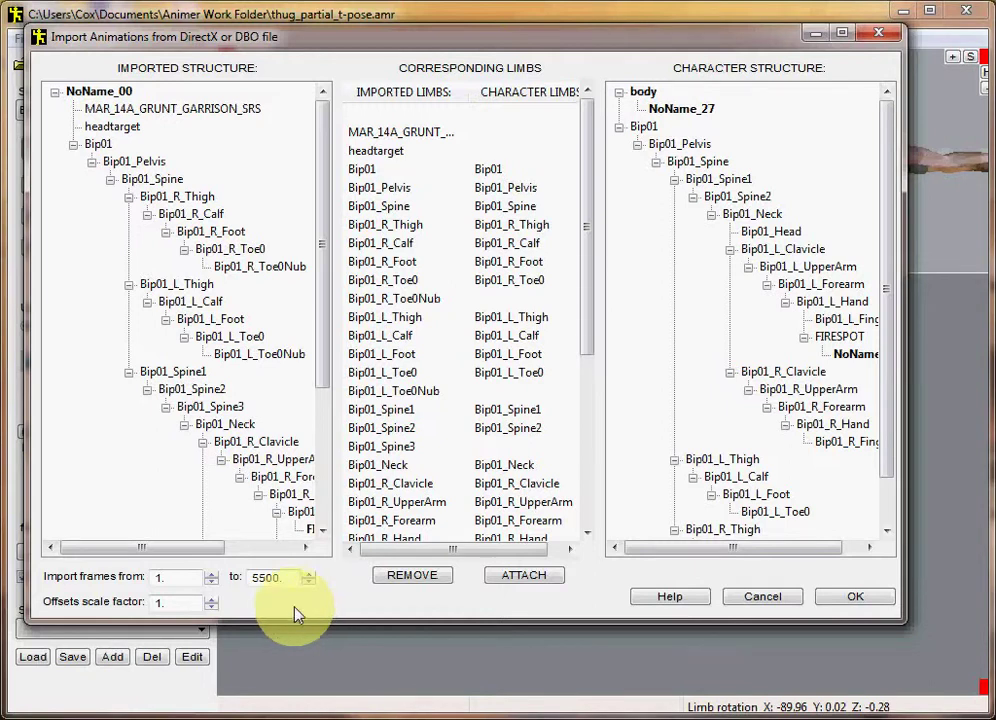
Set the range of frames to import from 190 to 215
double_click(176, 578)
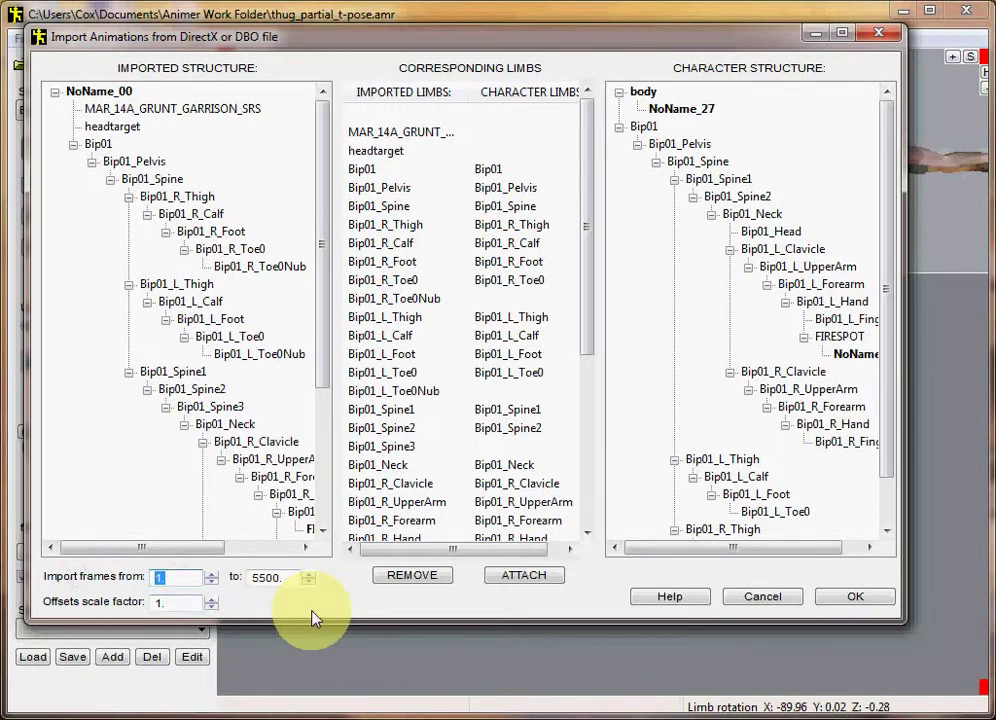
type("190")
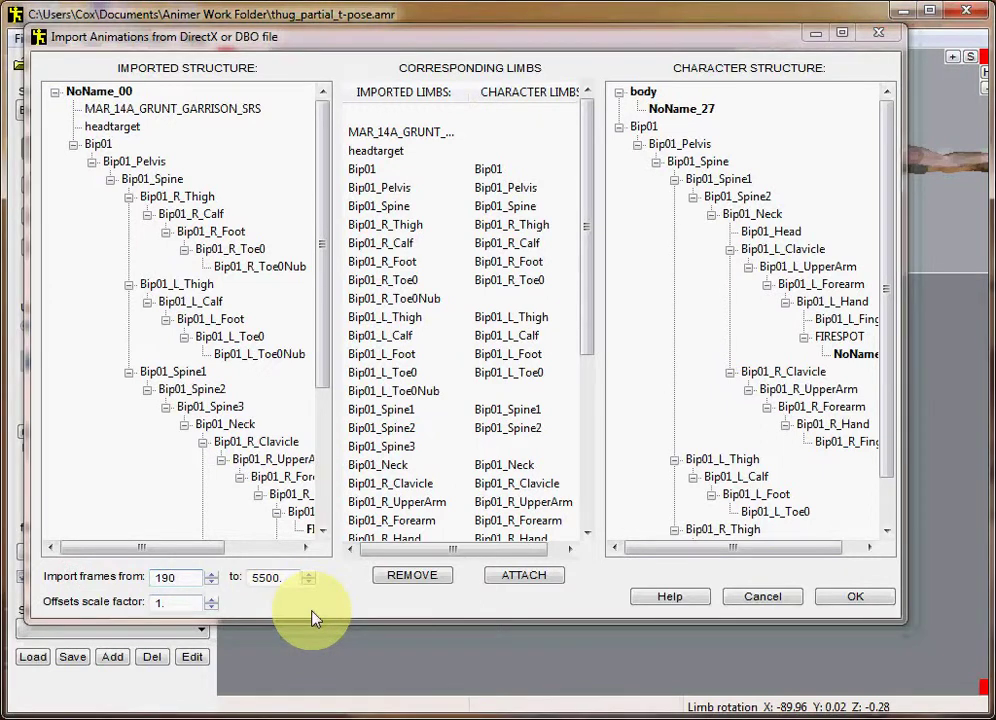
double_click(285, 578)
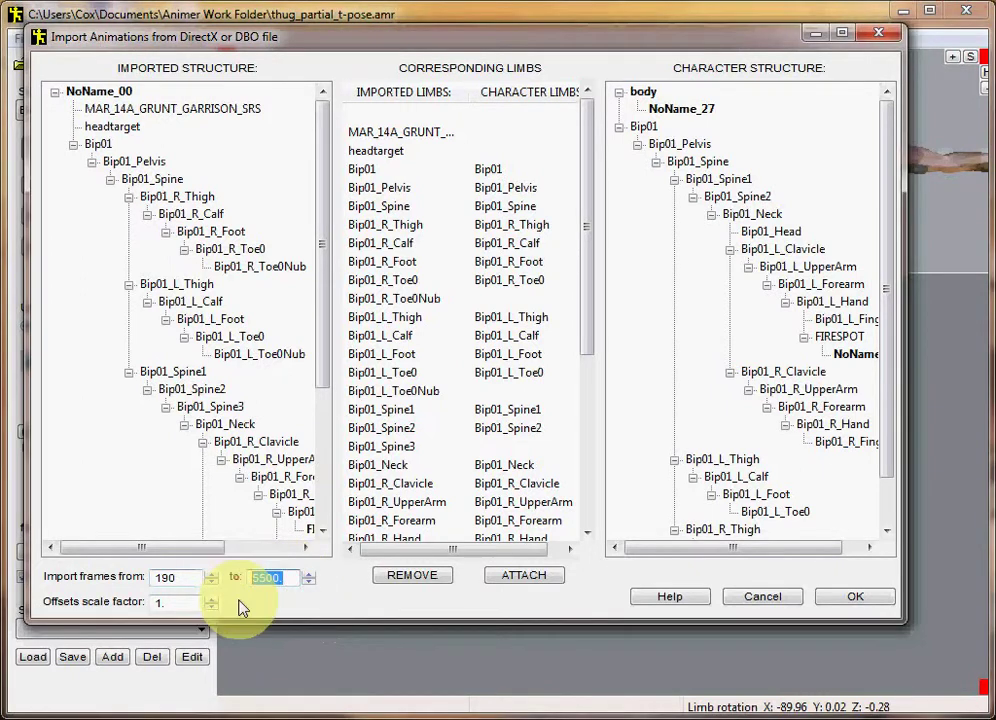
type("21")
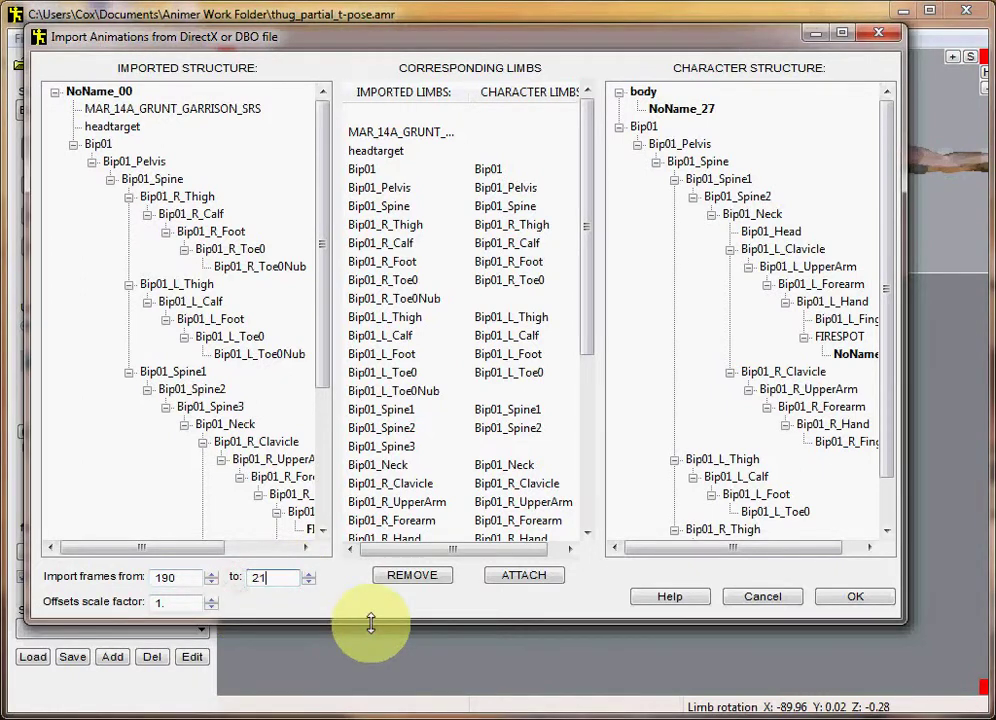
type("5")
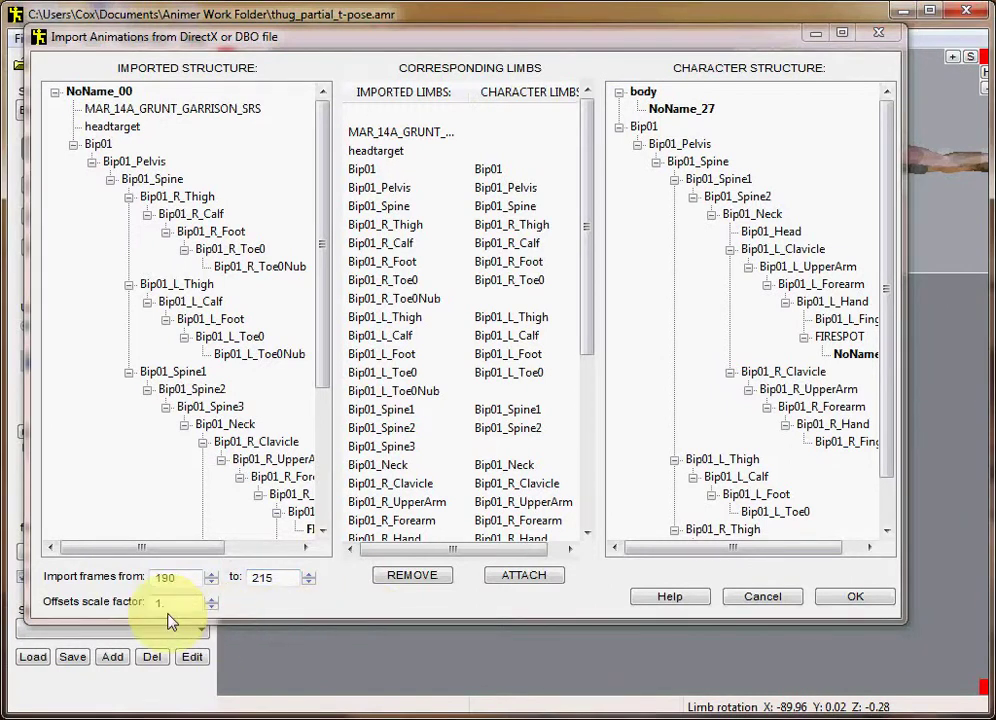
Set the offsets scale factor for the import to .8
left_click_drag(171, 603, 134, 607)
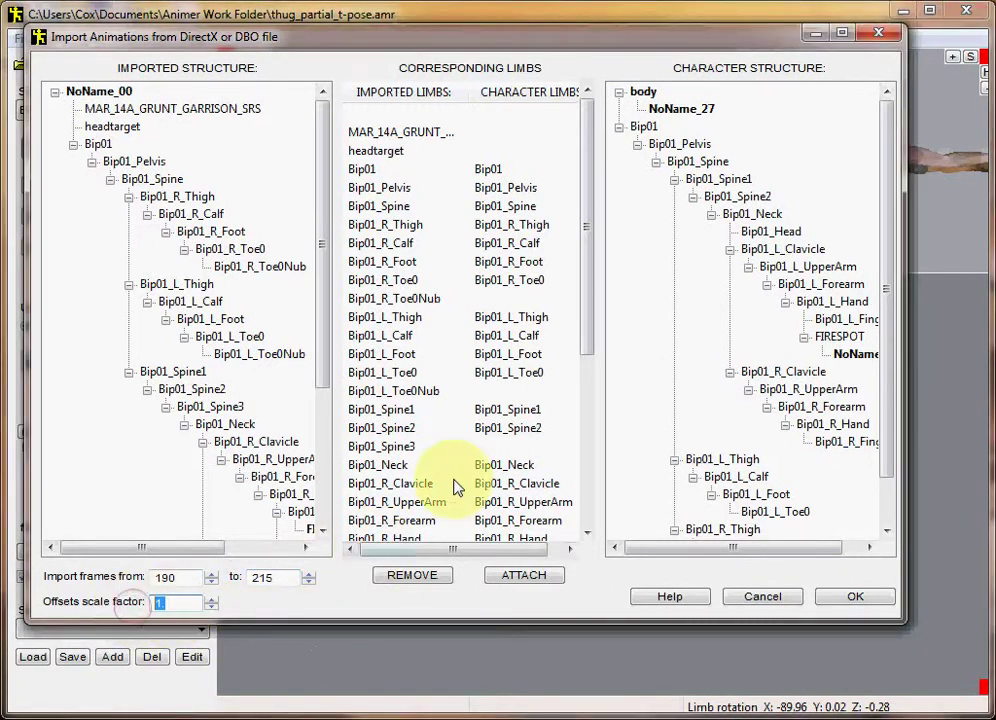
type("..")
key("BackSpace")
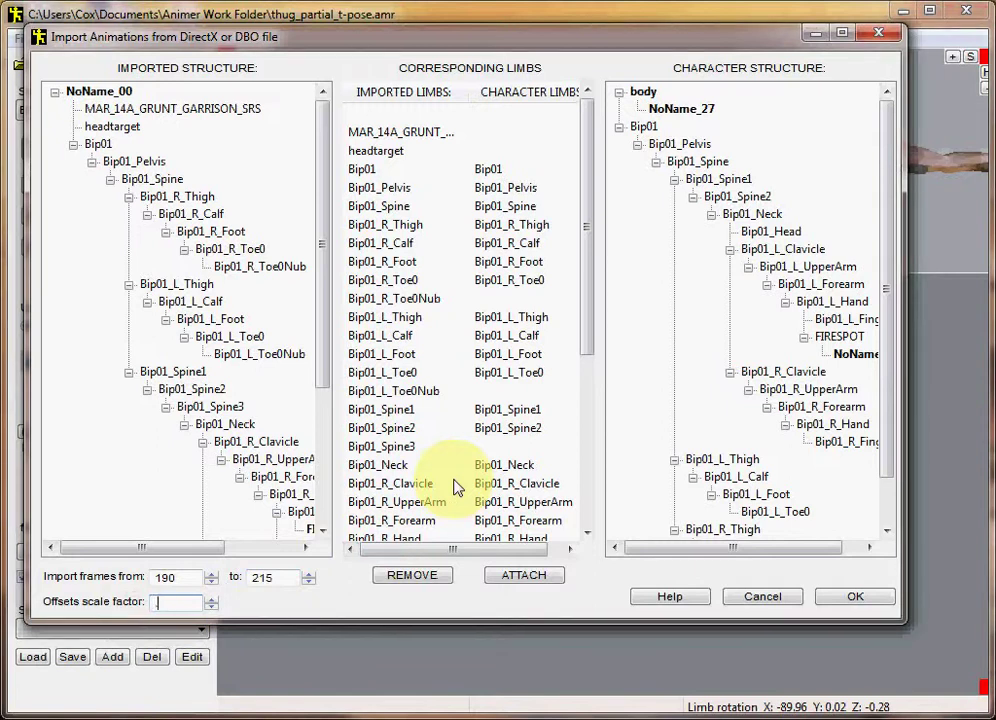
type("8")
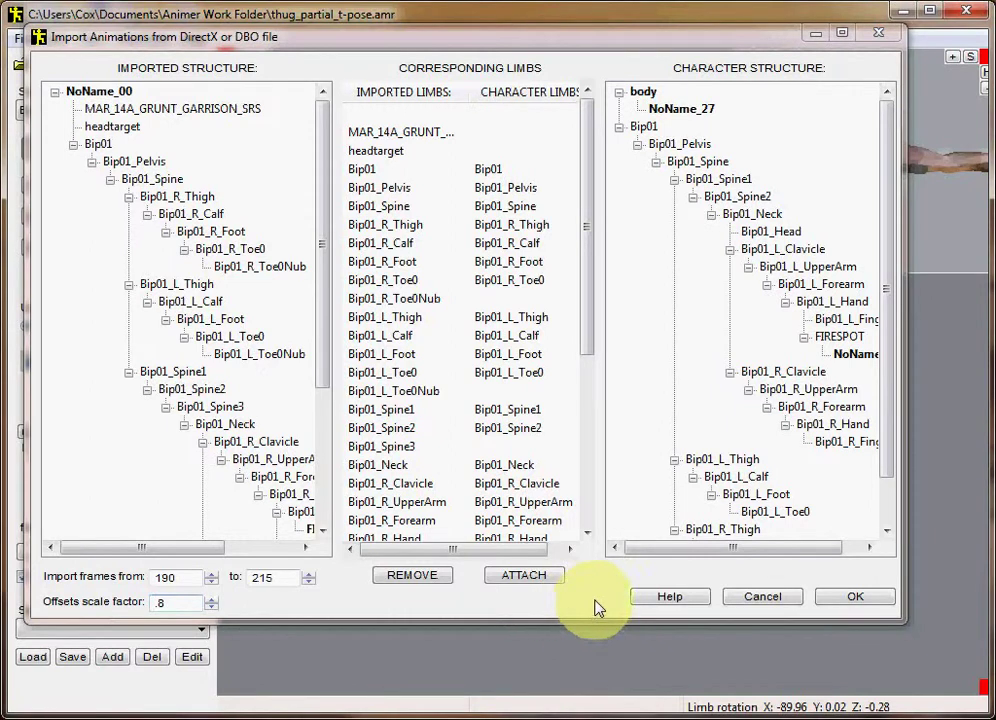
Run the animation import with the character in the matching T-pose and stop the animation playback
left_click(858, 597)
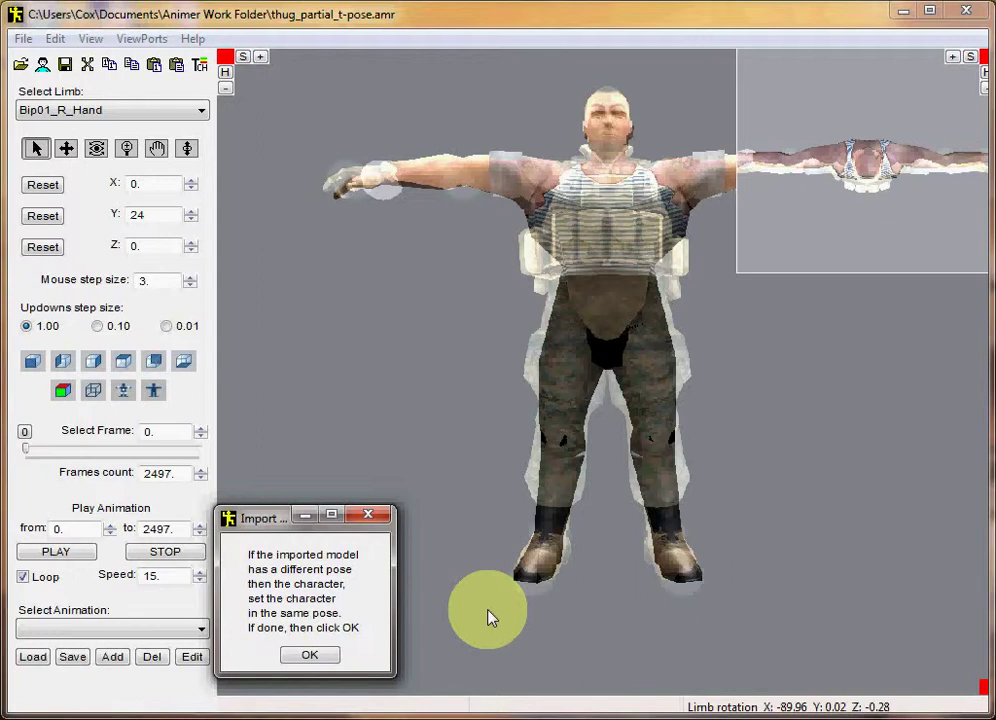
left_click(320, 656)
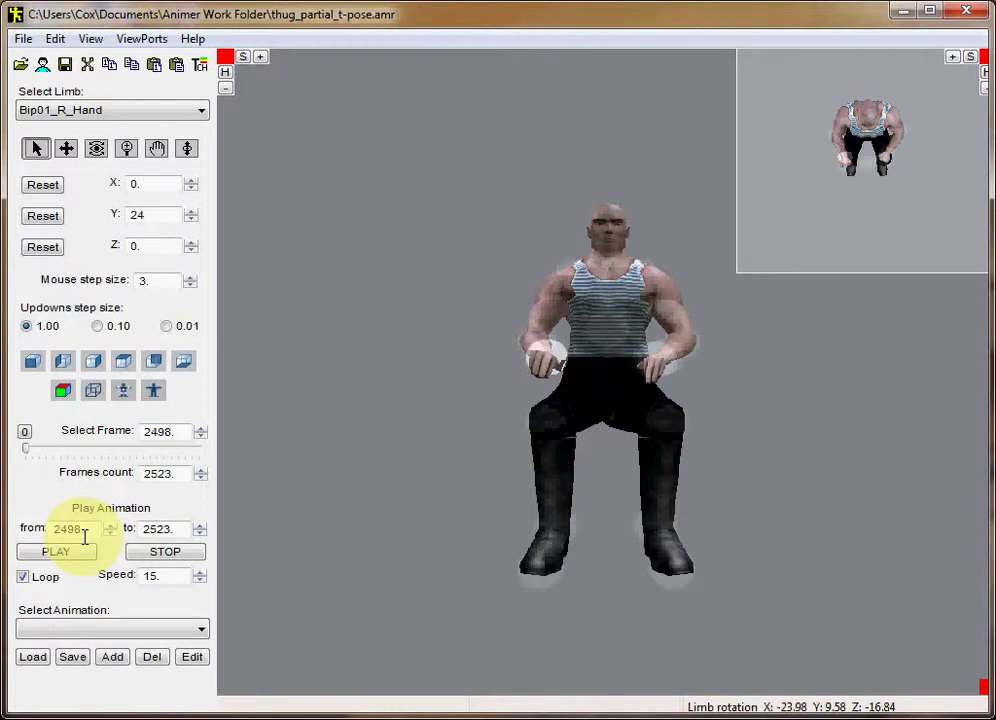
left_click(172, 546)
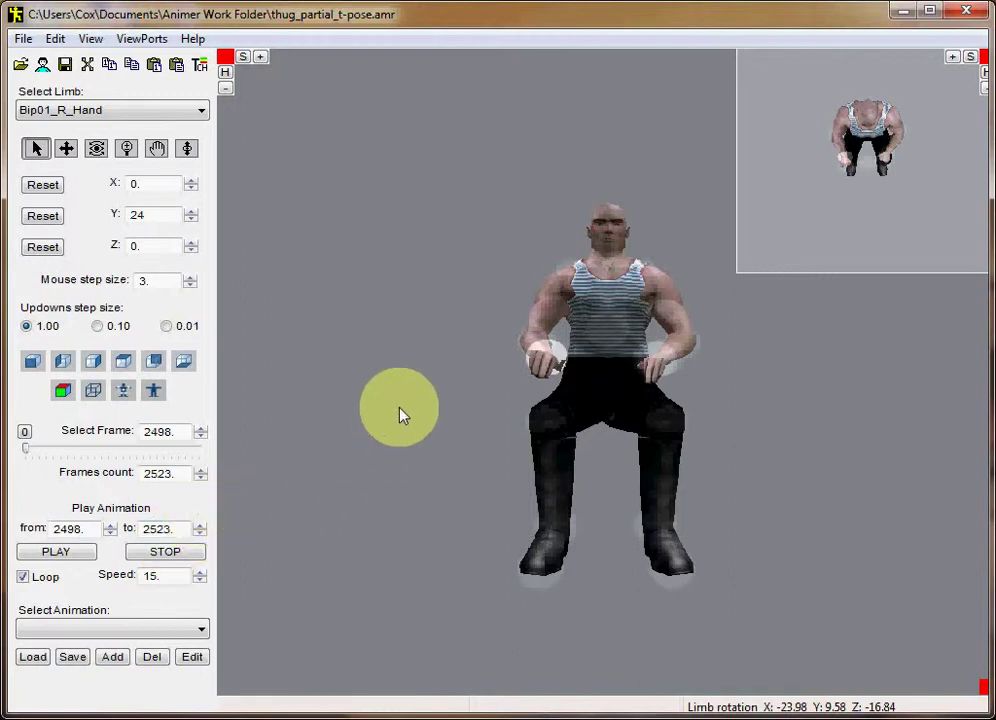
Select the Bip01_R_Clavicle limb at frame 2498 and set its Y rotation to -6.01
left_click(600, 273)
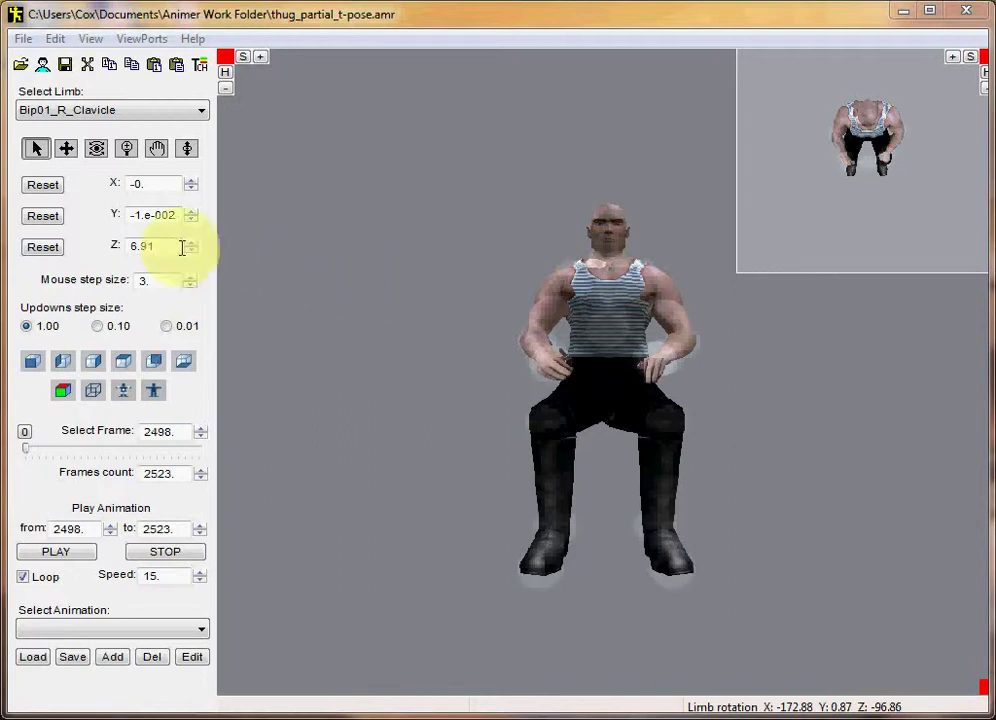
left_click(135, 217)
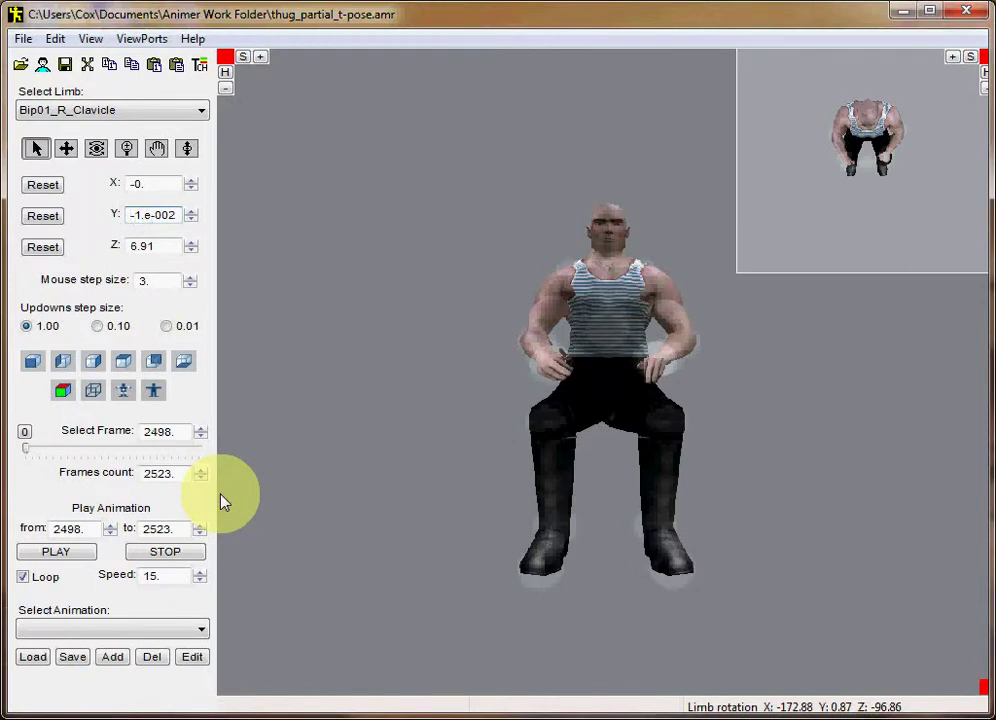
key("Delete")
key("Delete")
key("Delete")
key("Delete")
key("Delete")
key("Delete")
key("Delete")
key("Delete")
type("-6.0")
key("Return")
double_click(133, 211)
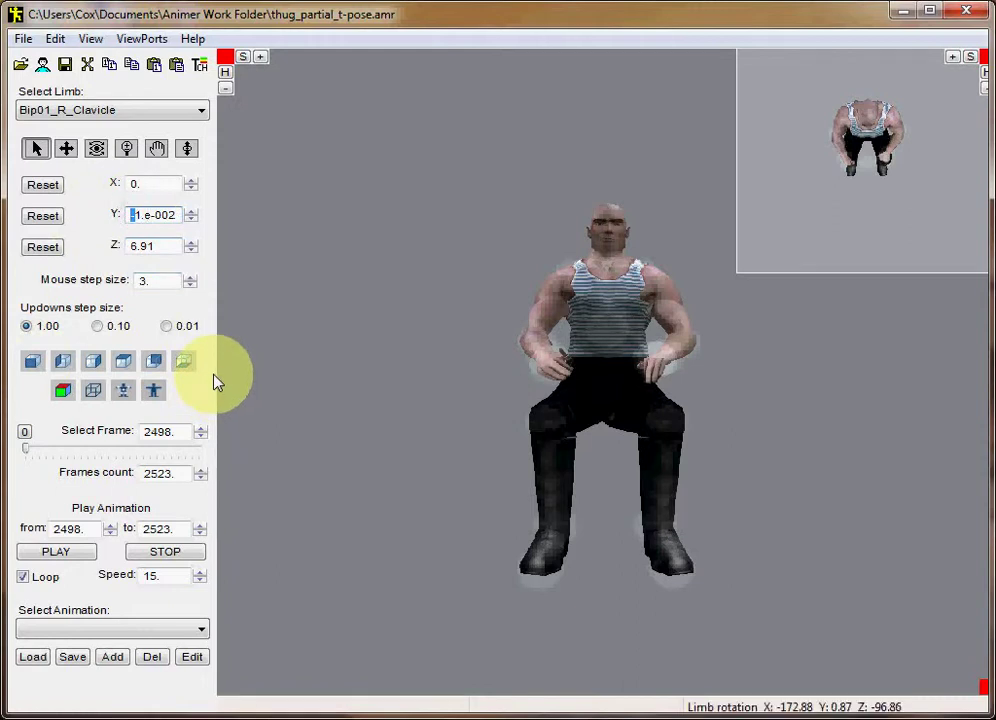
key("shift+End")
type("-6.01")
key("Return")
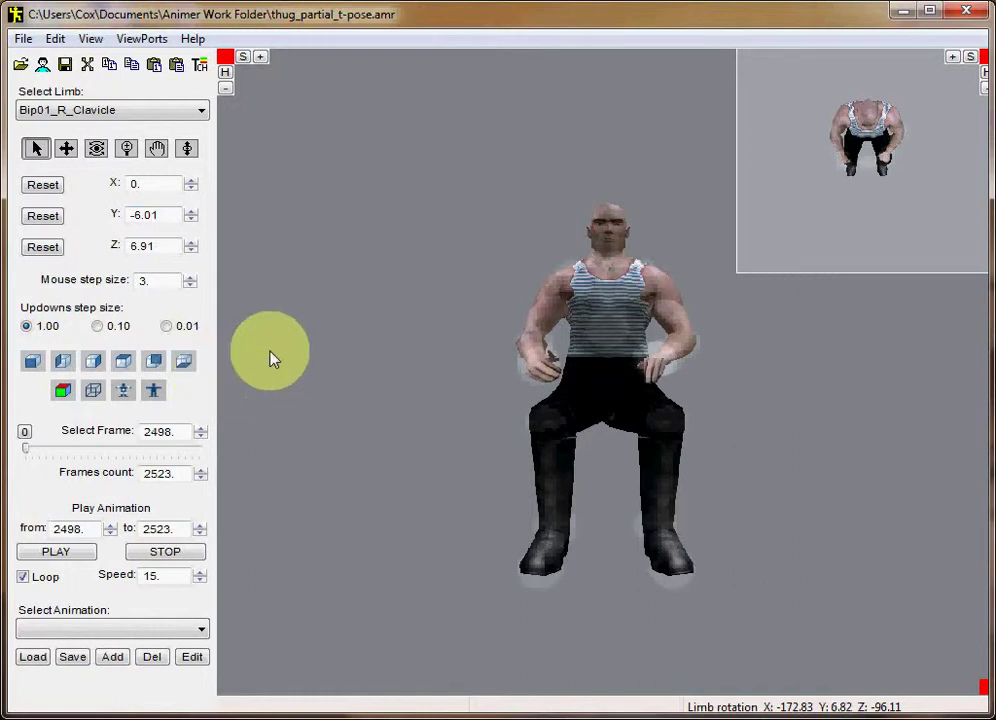
Select the Bip01_R_UpperArm limb and set its X rotation to -22
left_click(572, 277)
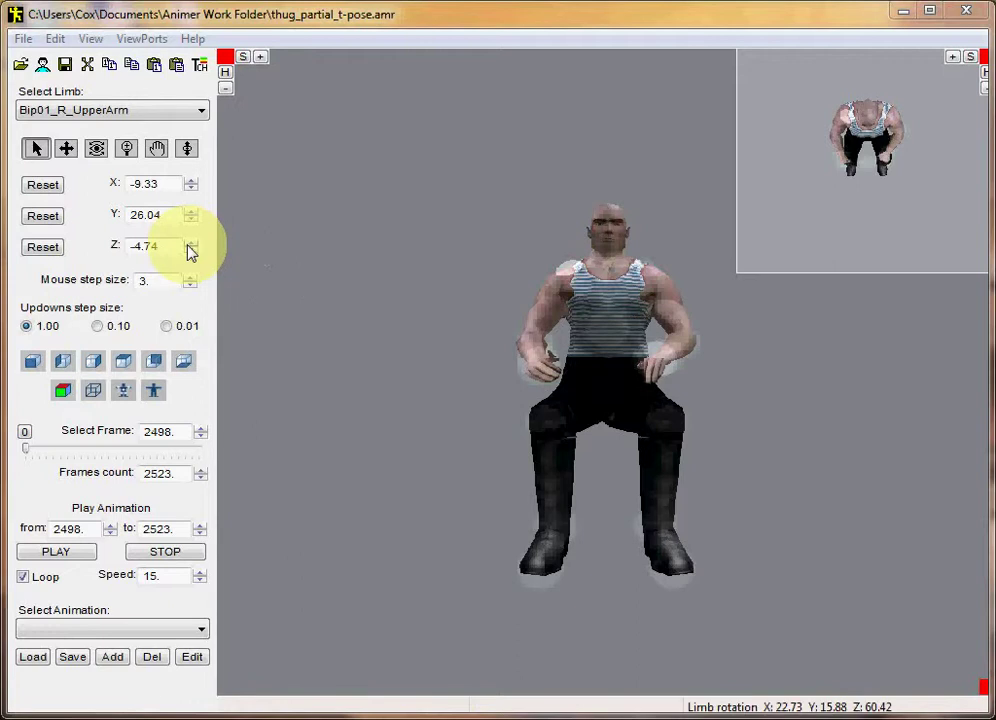
double_click(170, 184)
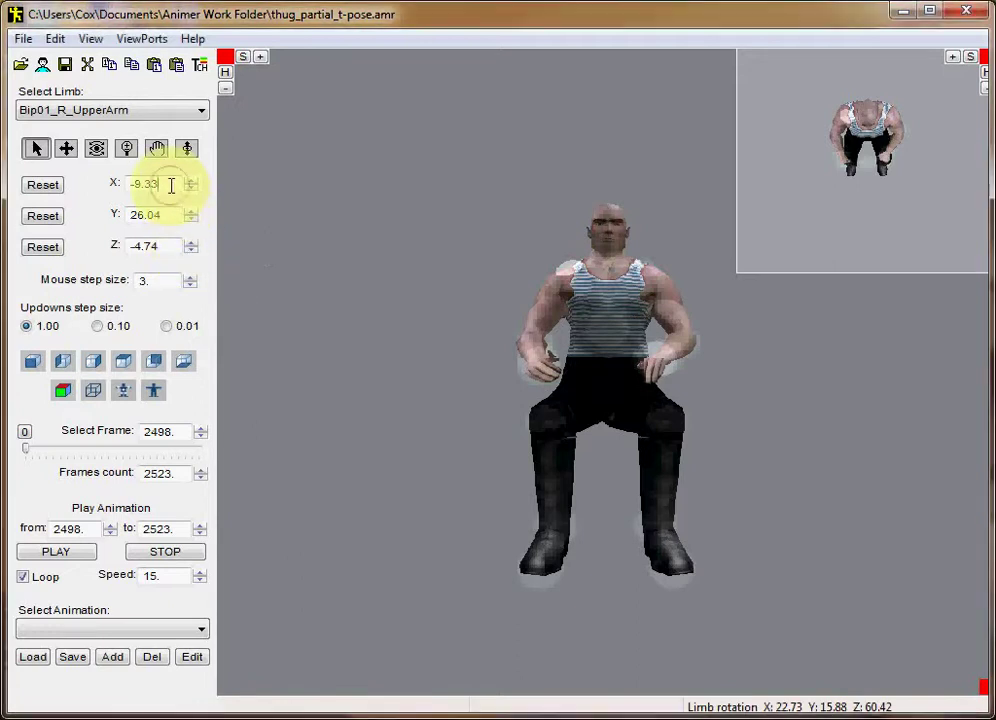
type("-22")
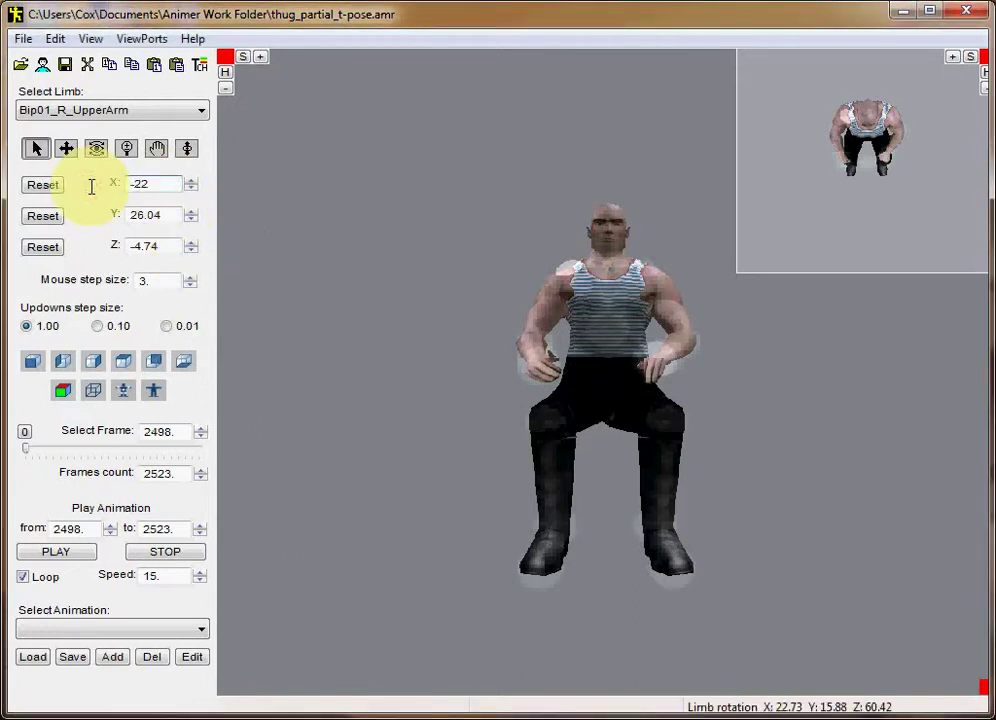
key("Return")
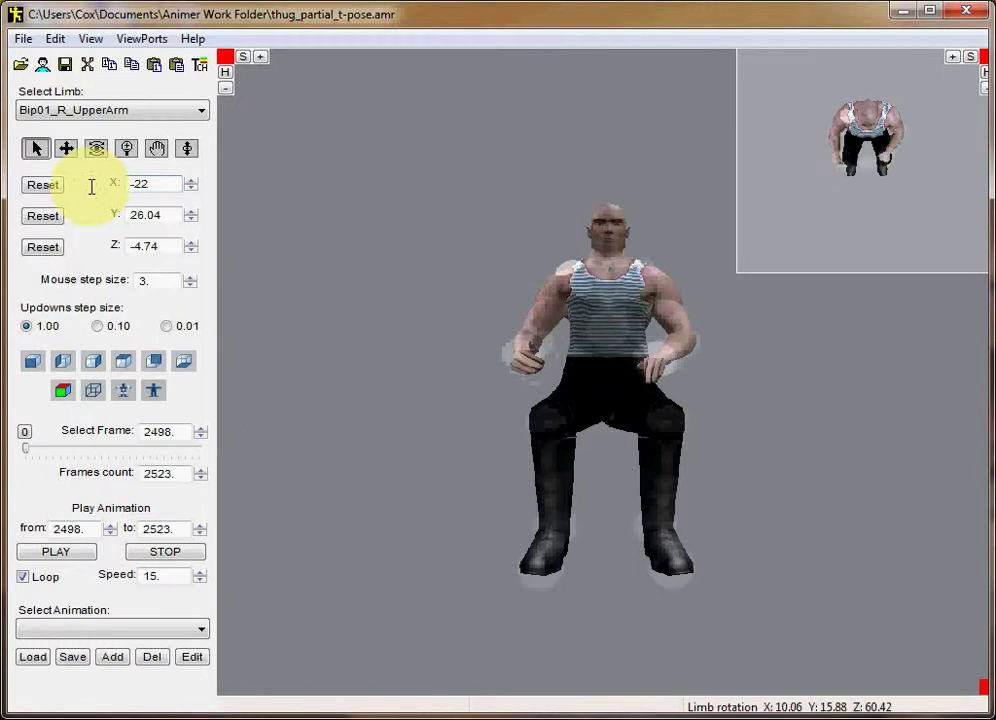
Set the right upper arm's Y rotation to 36 and its Z rotation to 10
double_click(167, 219)
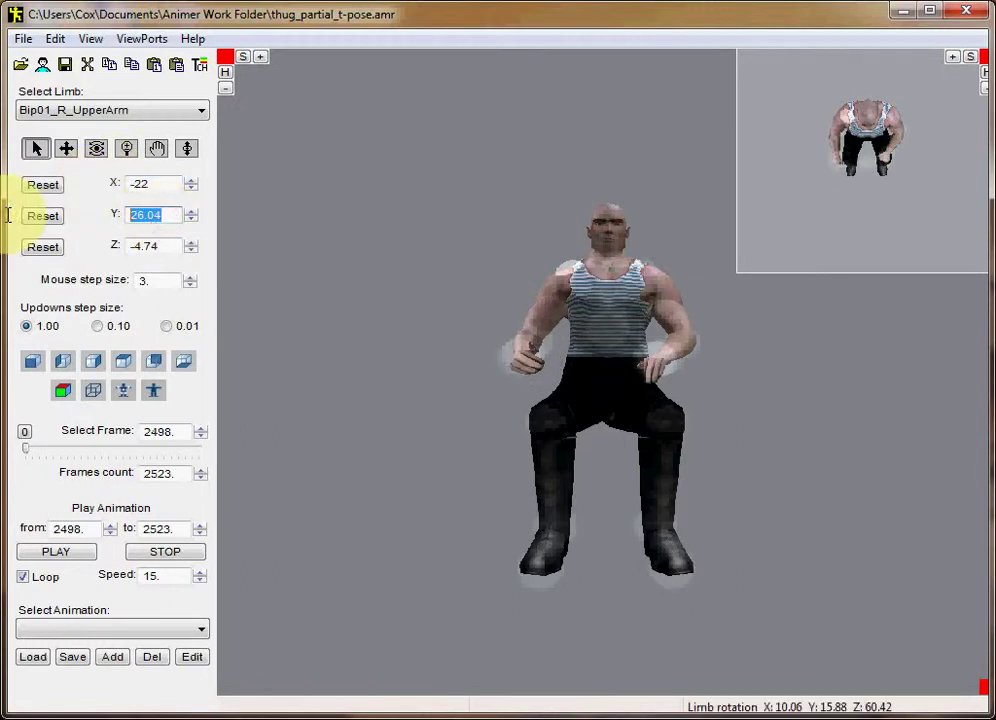
type("36")
key("Return")
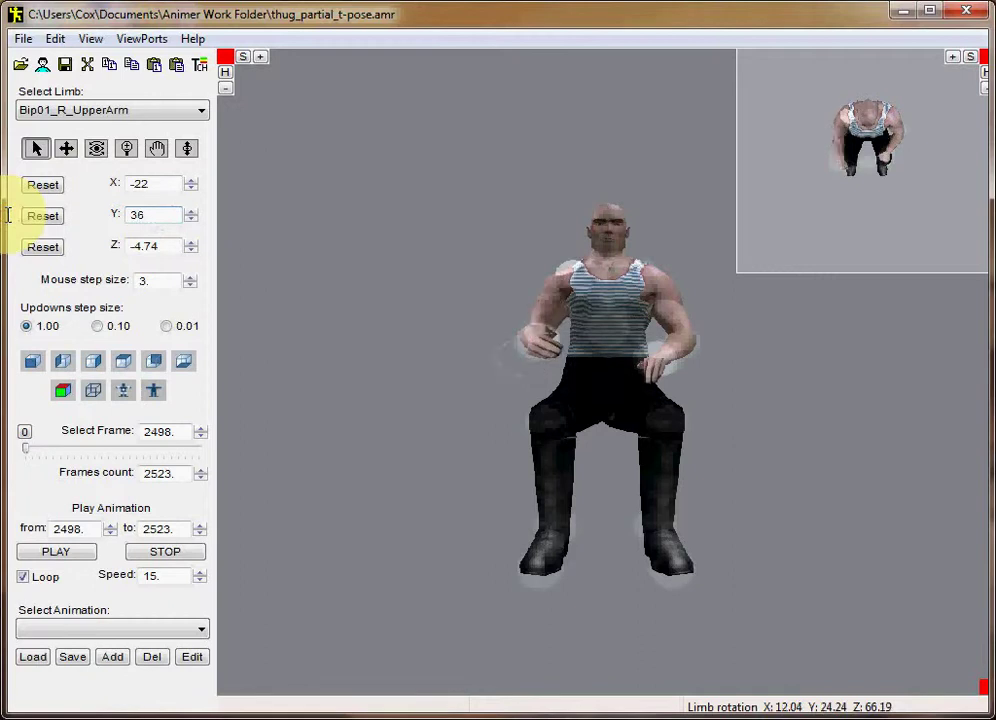
double_click(167, 244)
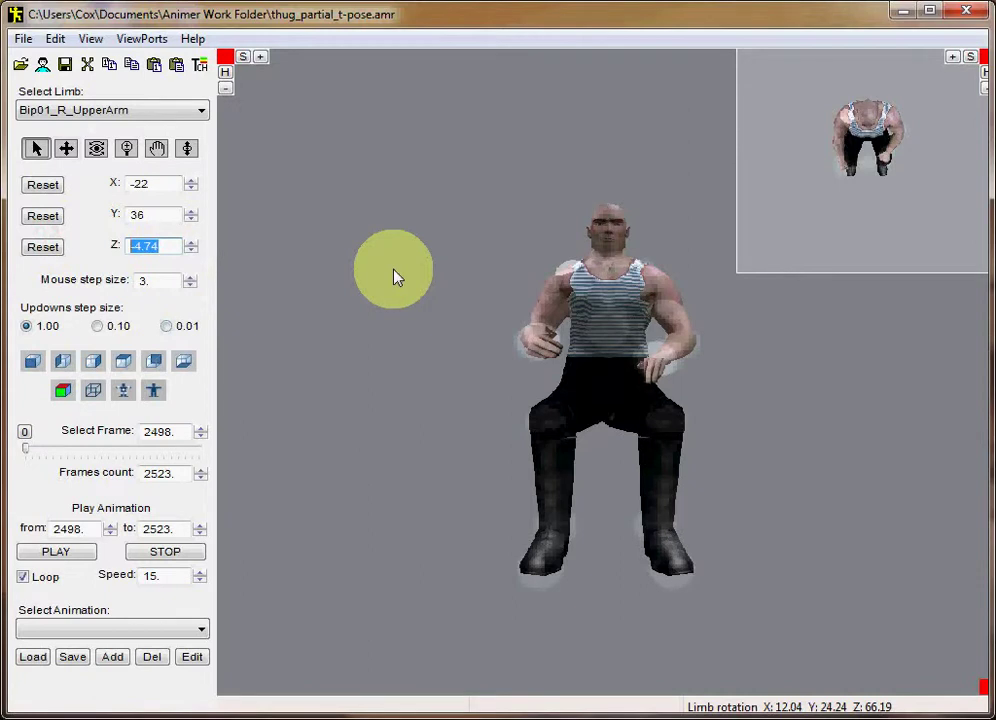
type("10")
key("Return")
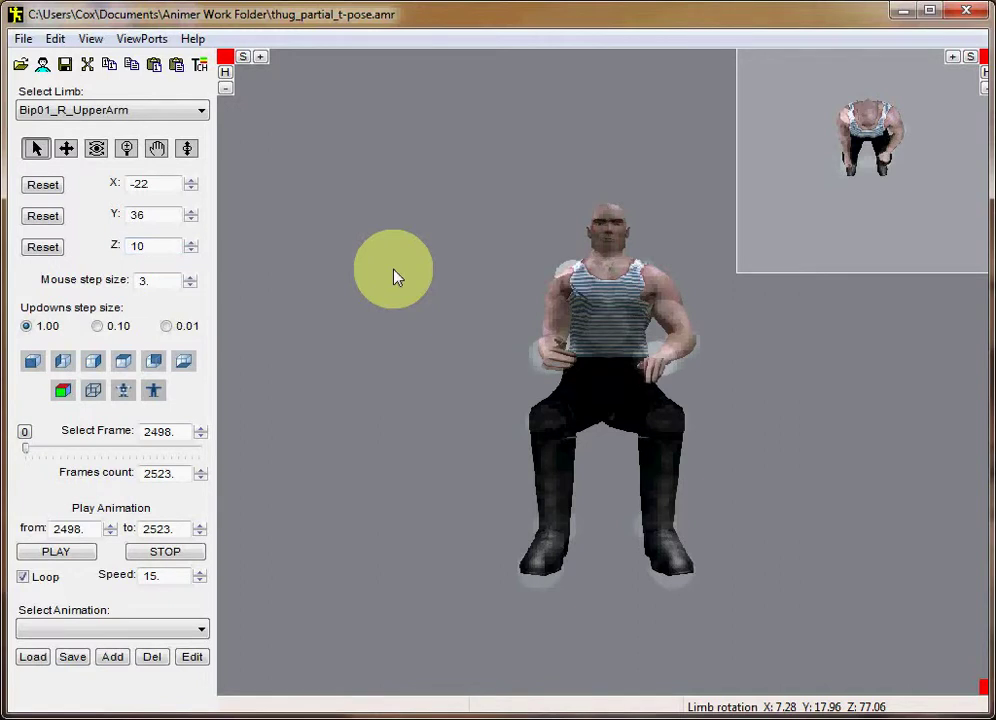
Select the Bip01_R_Forearm limb and set its X rotation to 21 and its Y rotation to -15
left_click(202, 112)
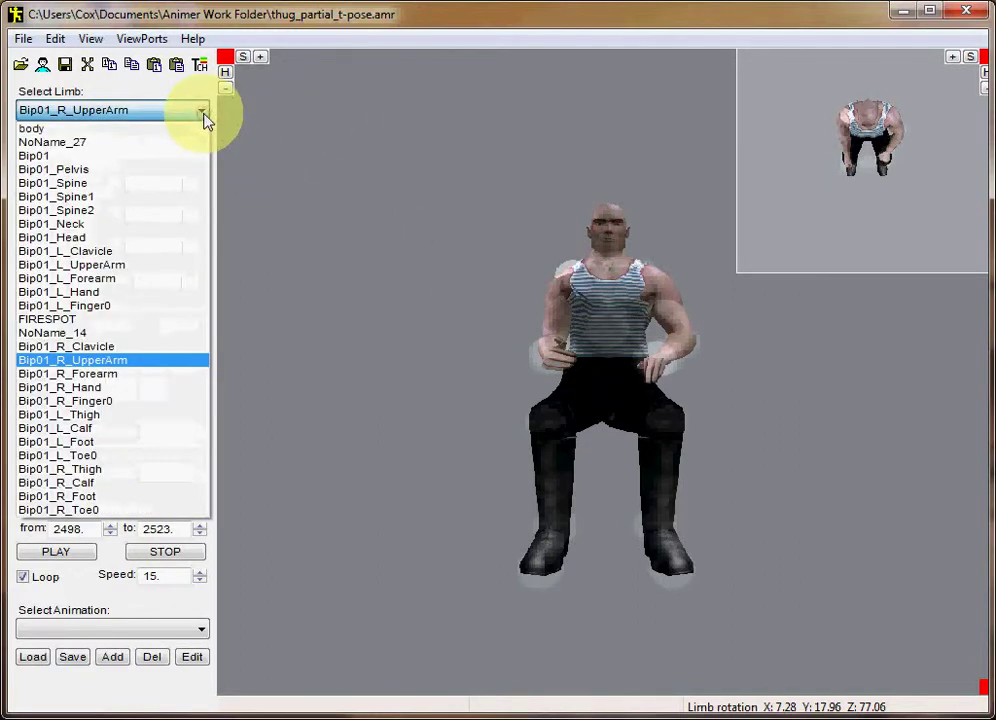
left_click(160, 374)
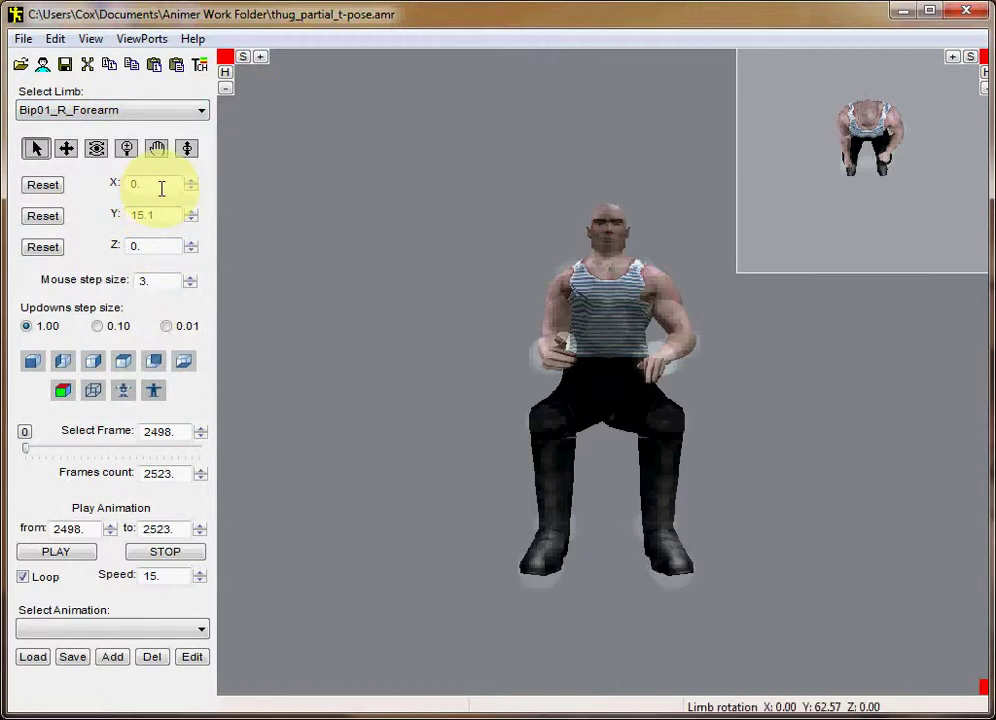
left_click_drag(131, 187, 111, 196)
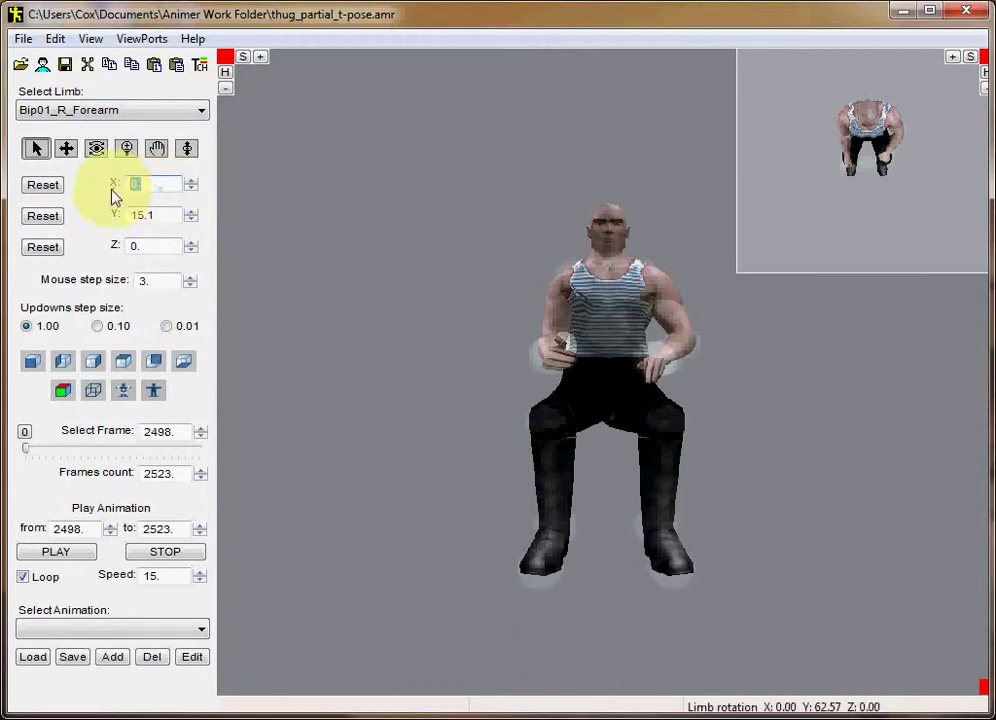
type("21")
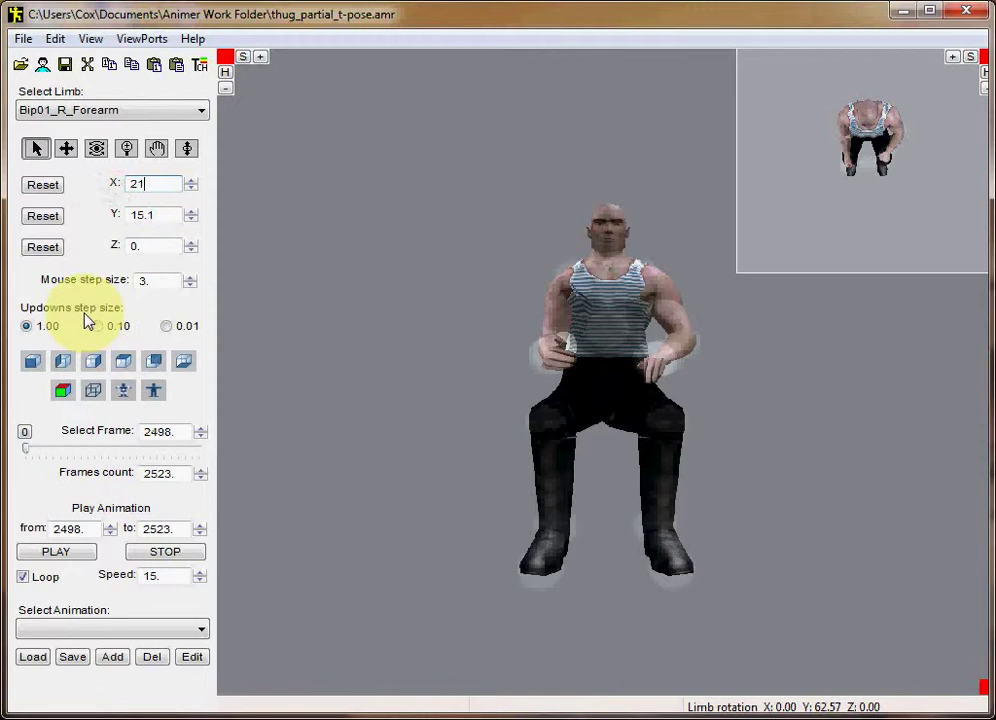
left_click(156, 213)
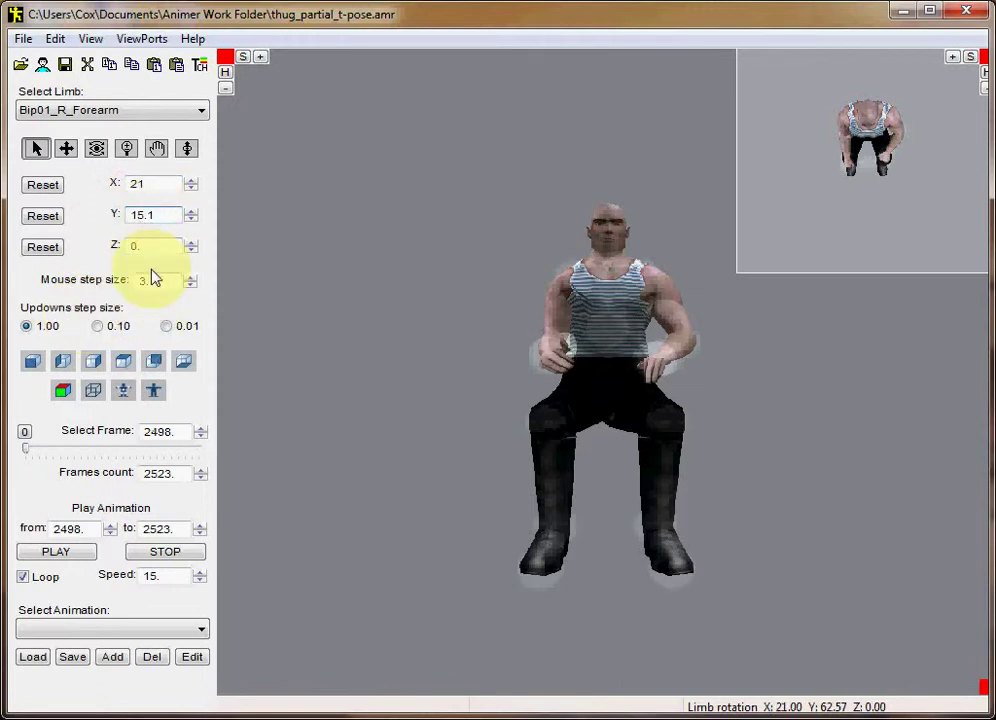
key("shift+Home")
type("-15")
key("Return")
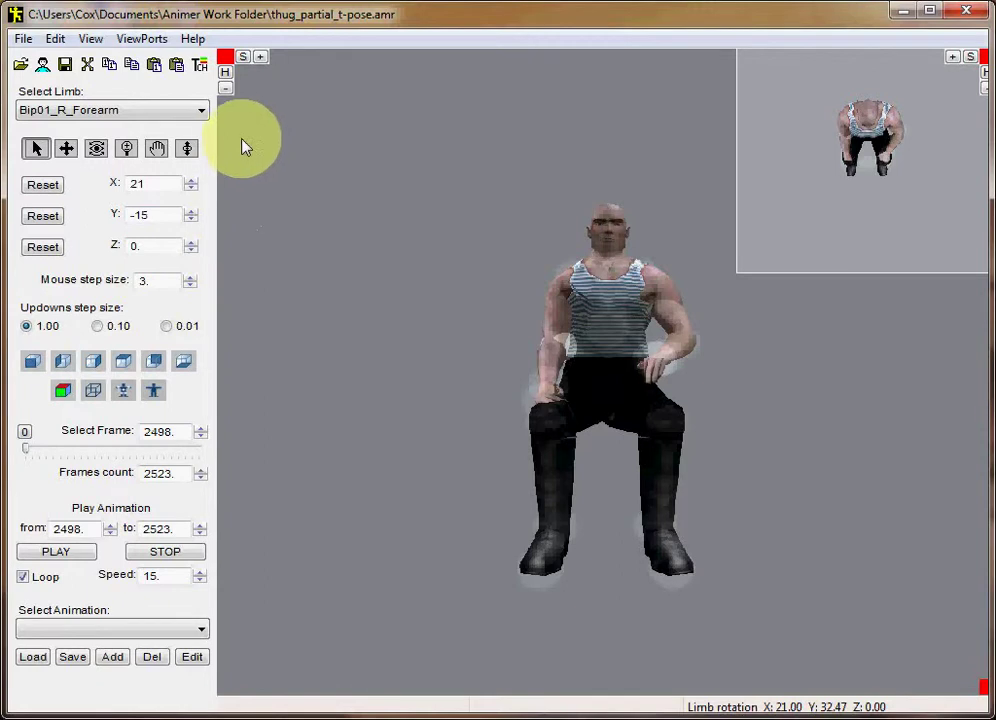
Select the Bip01_R_Hand limb and set its X rotation to 56.07
left_click(203, 115)
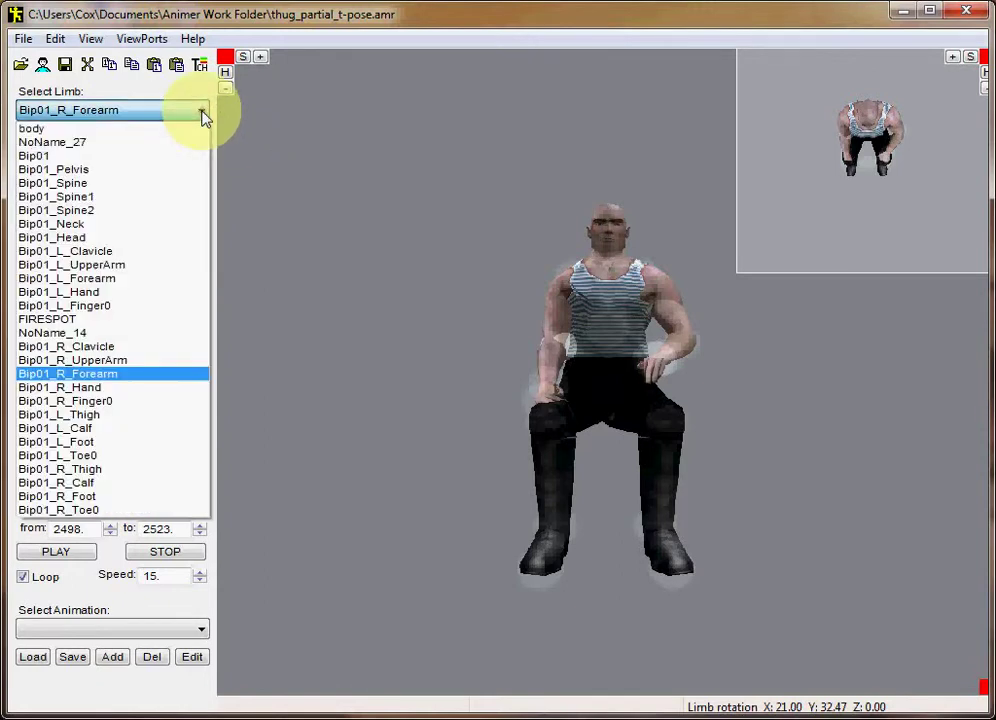
left_click(178, 388)
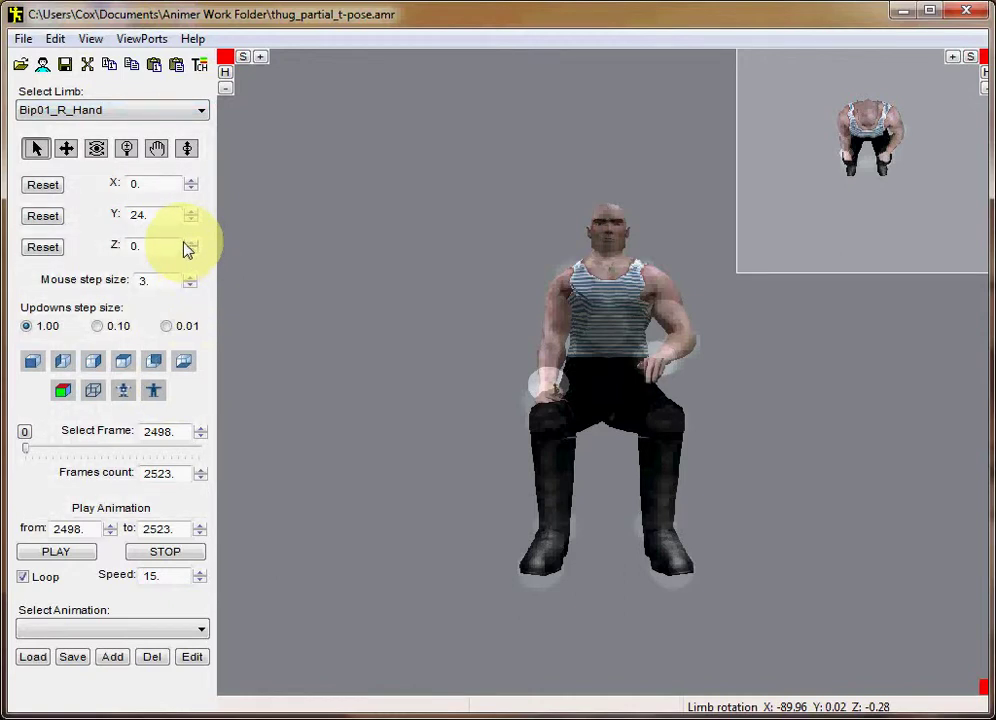
left_click(163, 185)
key("Return")
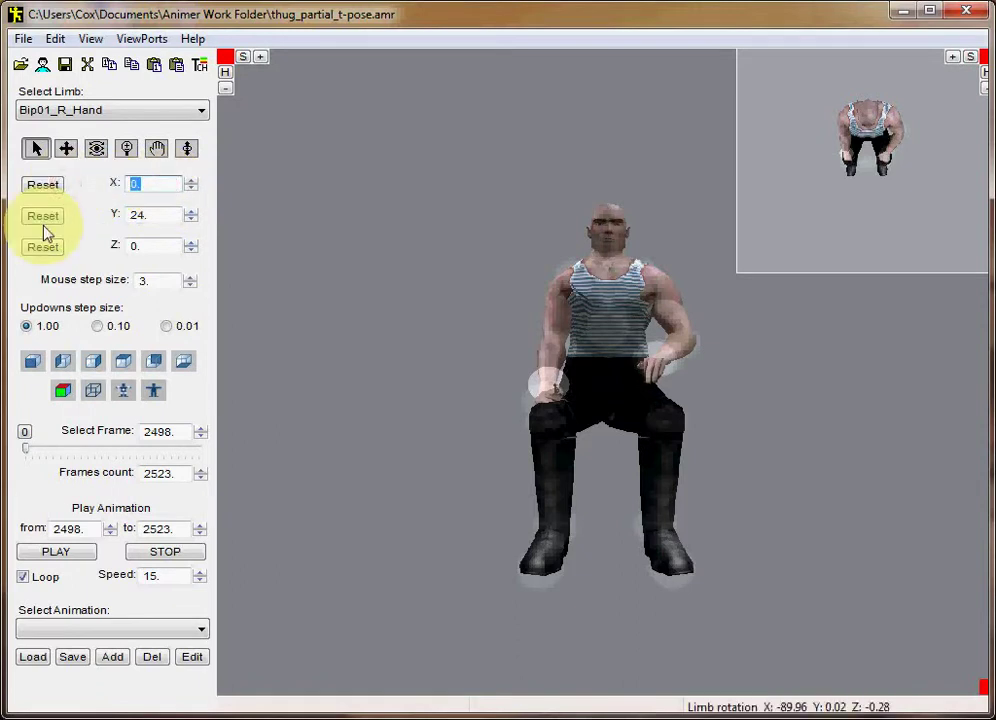
type("56.07\\")
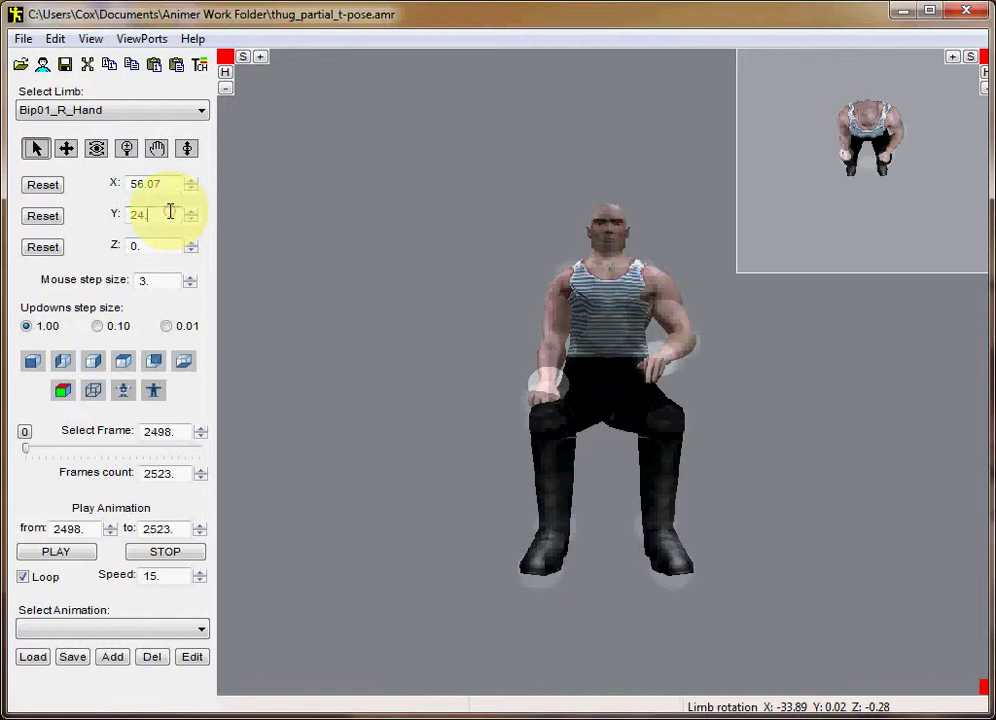
Set the right hand's Y rotation to 36.89 and its Z rotation to 12.49
left_click_drag(168, 212, 100, 214)
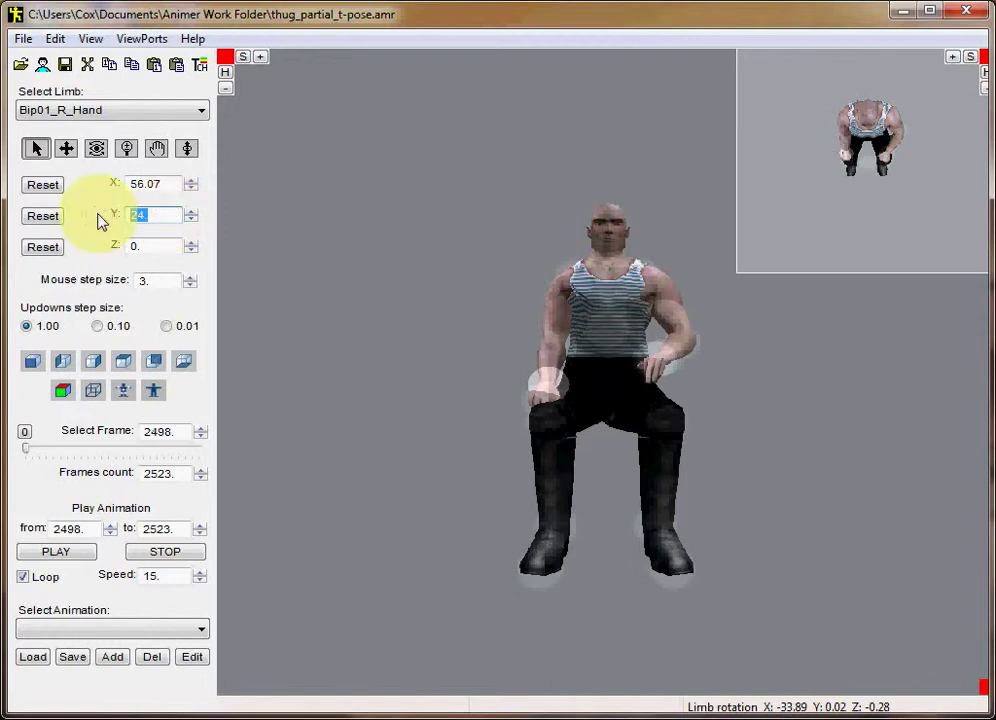
type("36.89")
key("Return")
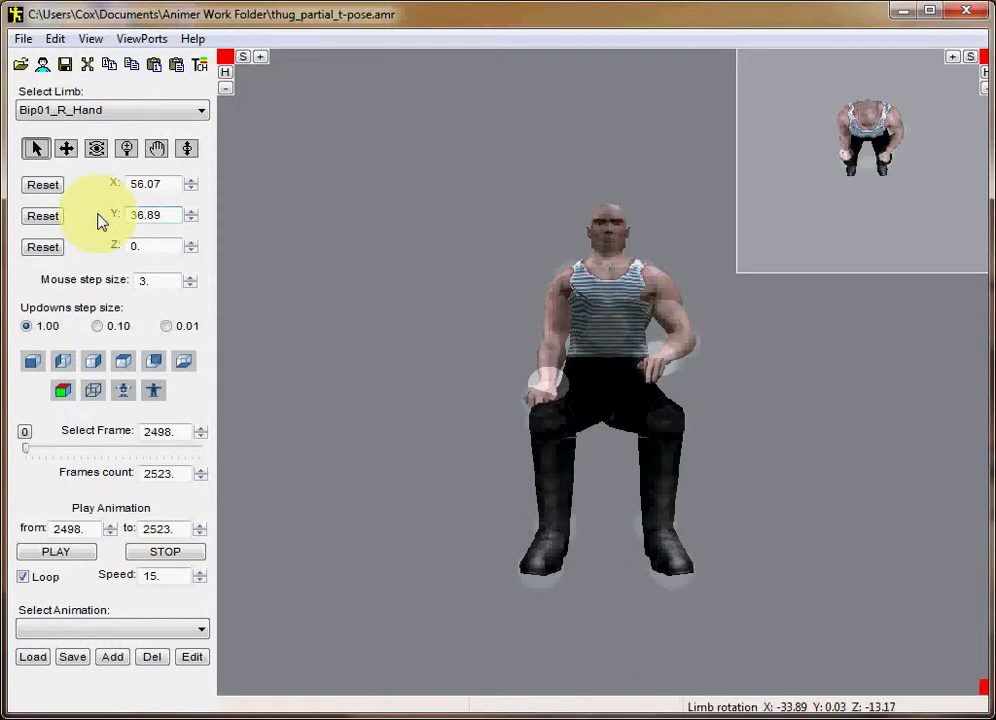
double_click(150, 246)
type("1")
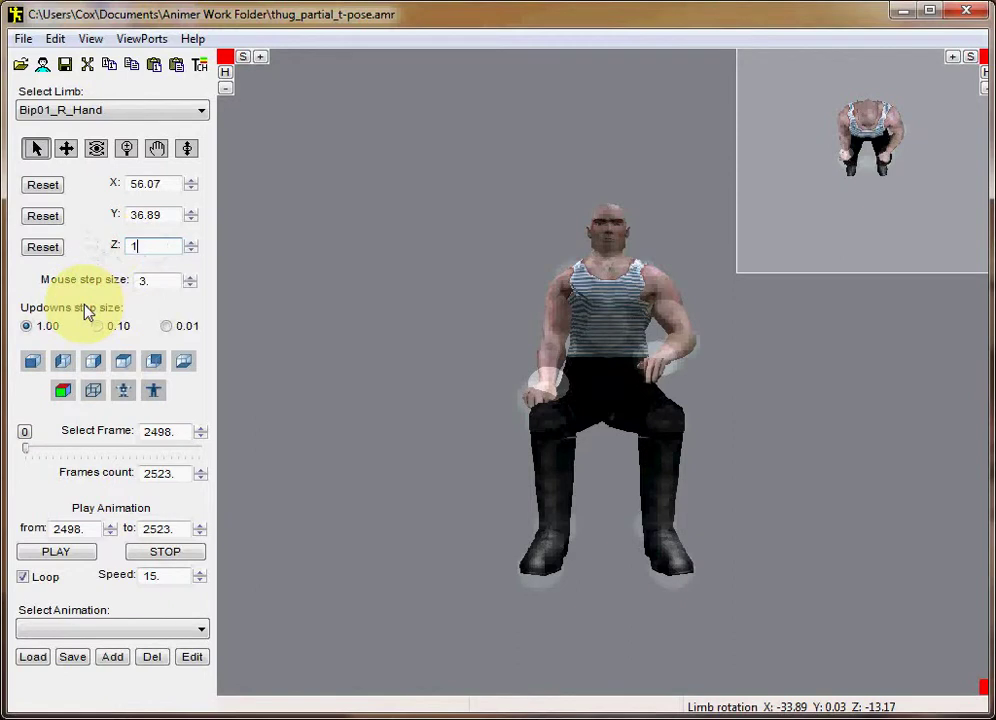
type("2.49")
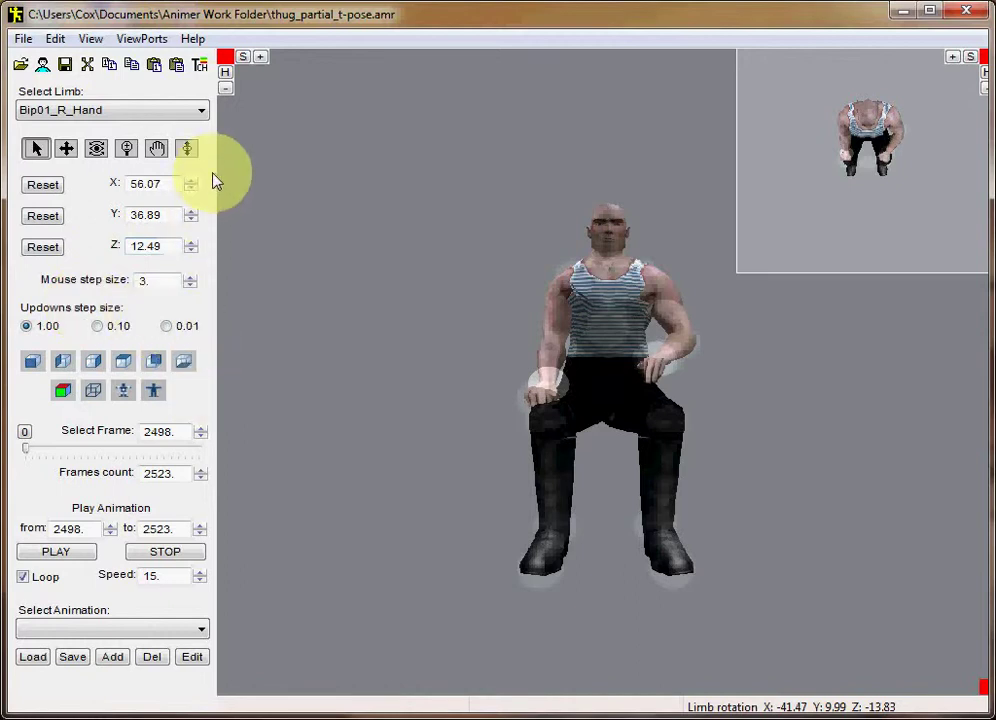
Select the Bip01_R_Finger0 limb and set its X rotation to -35.06
left_click(201, 112)
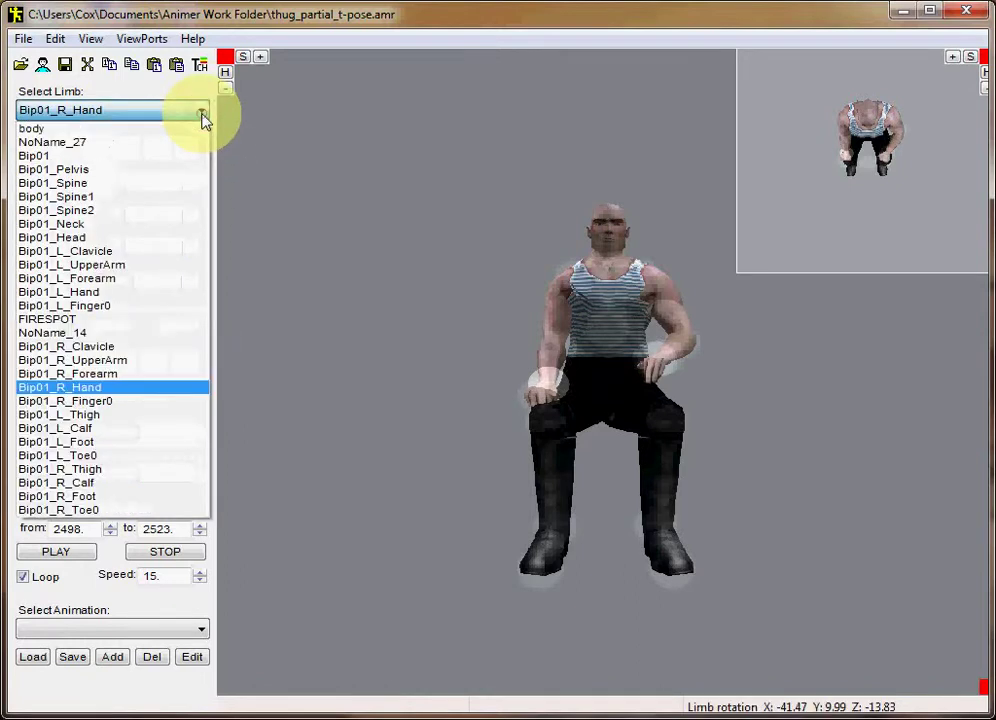
left_click(155, 408)
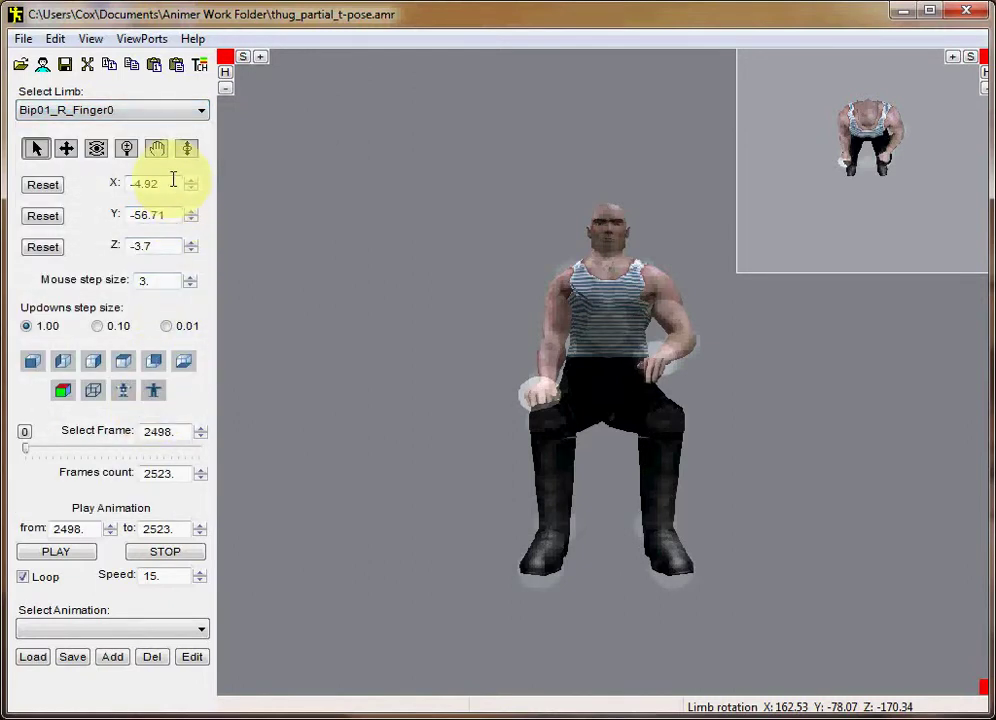
left_click_drag(173, 182, 116, 182)
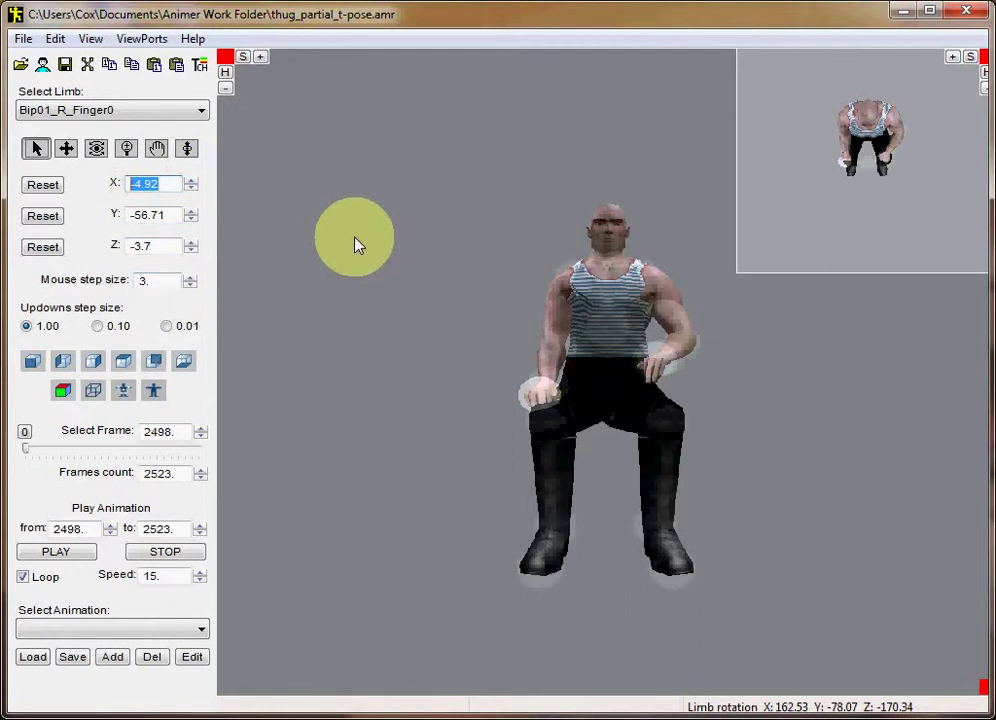
type("-3")
type("55")
key("BackSpace")
type(".06")
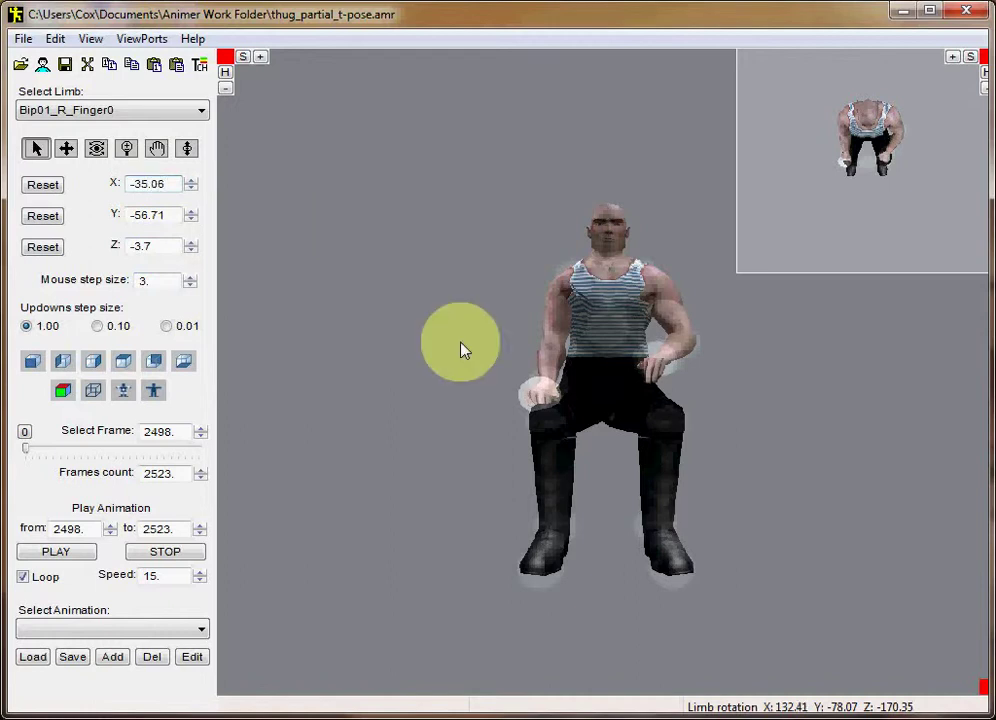
Set the right finger limb's Y rotation to 13.24 and its Z rotation to -2.03
left_click_drag(163, 214, 119, 214)
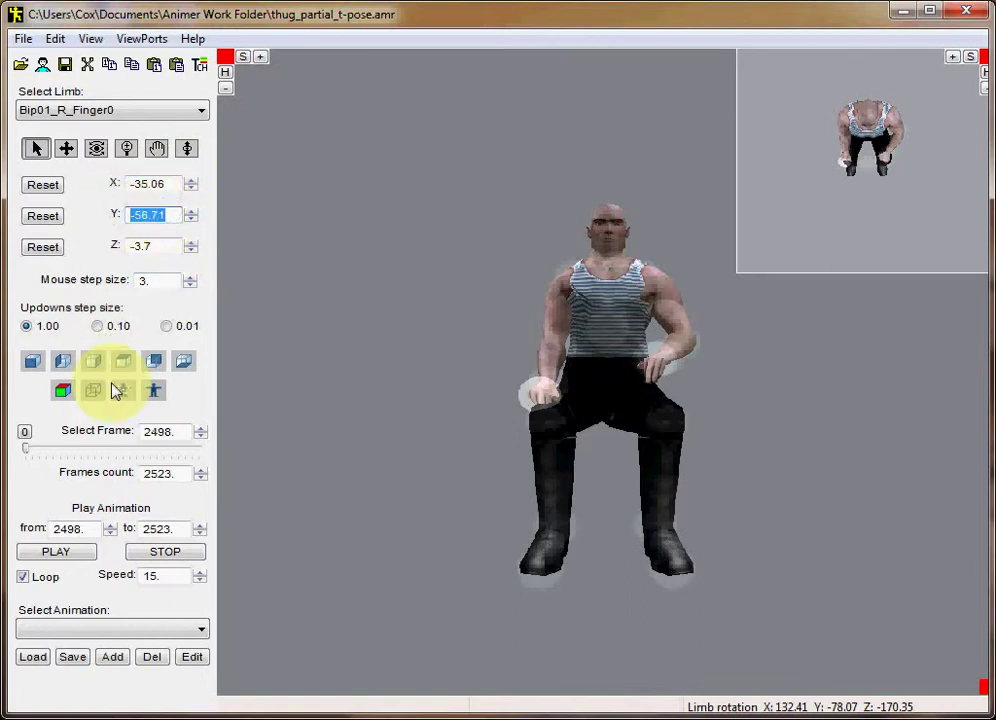
type("13.24")
key("Return")
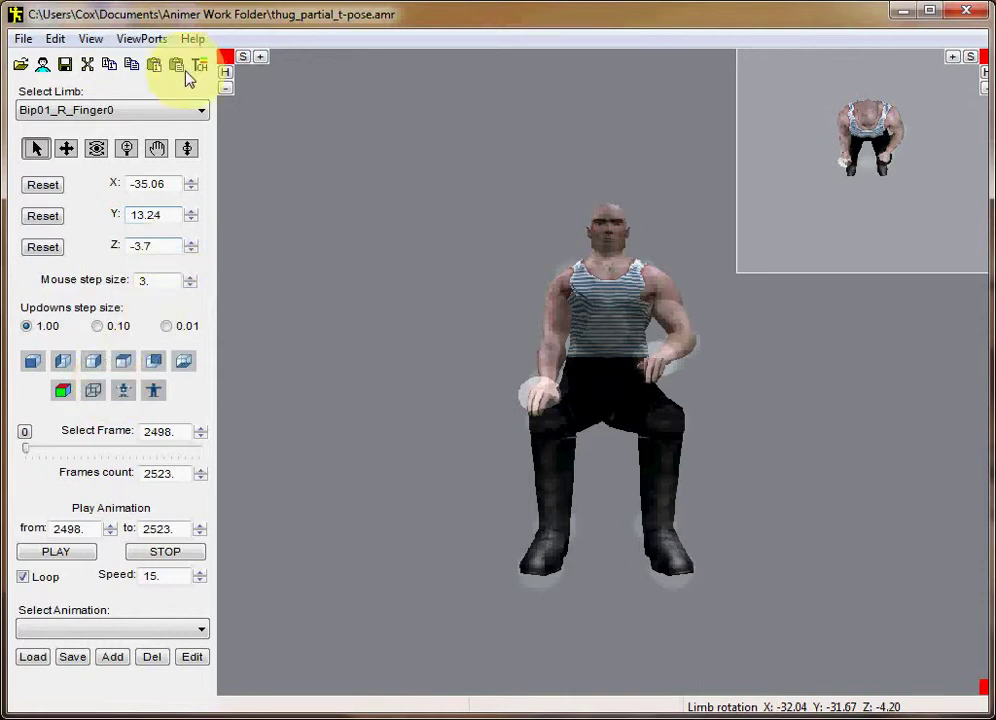
left_click_drag(166, 242, 102, 249)
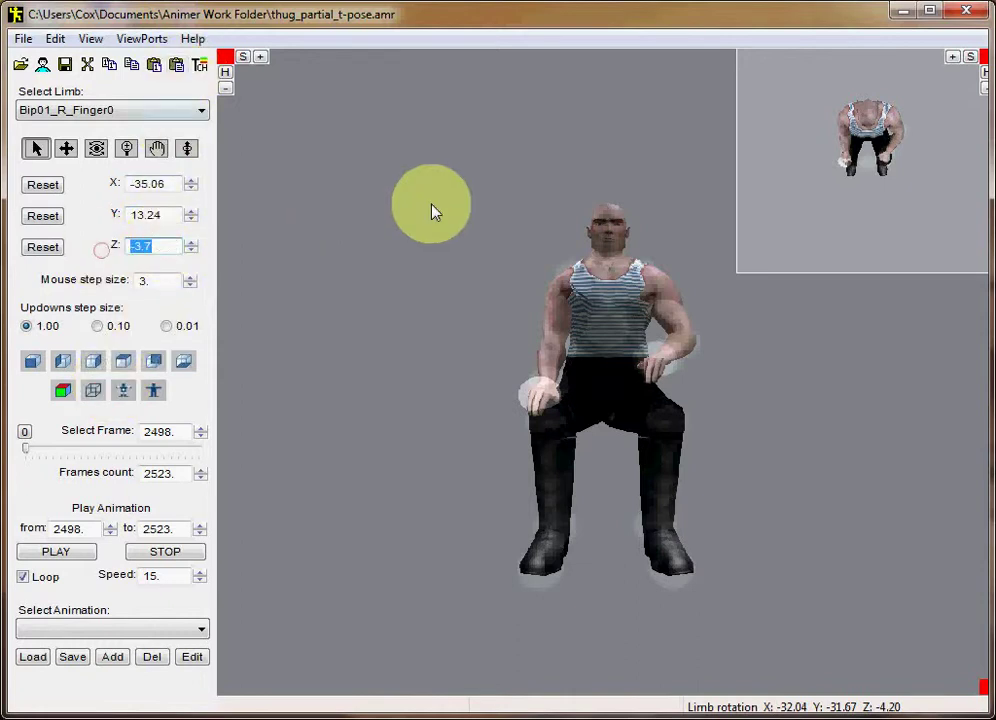
type("-")
type("2.03")
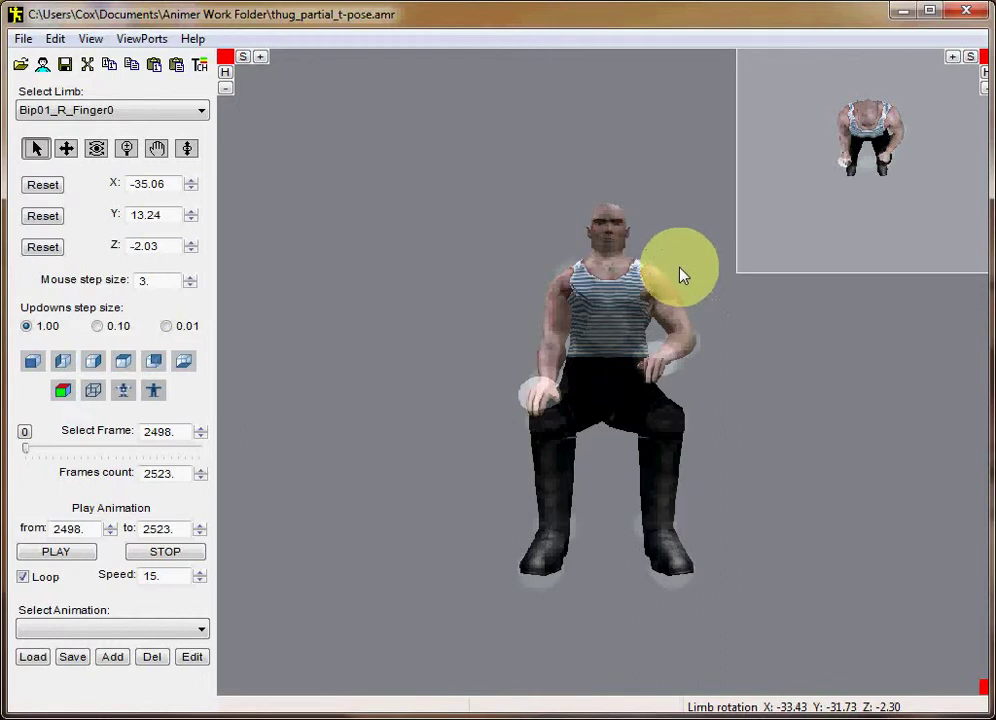
Try rotating the Bip01_L_Clavicle and Bip01_L_UpperArm limbs freehand in the front view
left_click(621, 272)
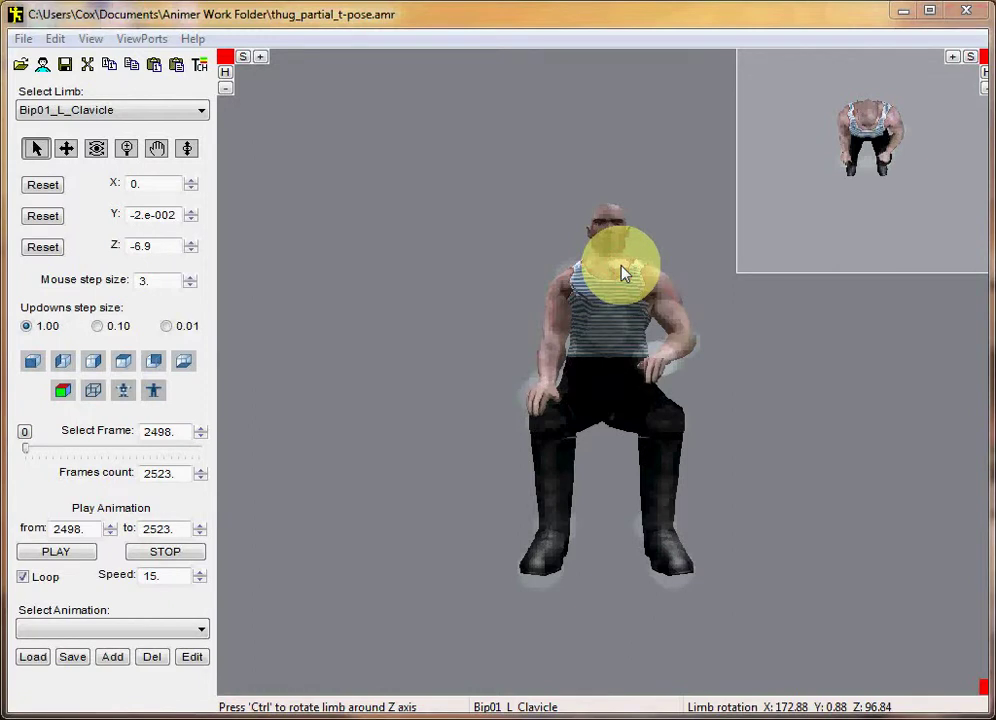
mouse_move(621, 272)
left_mouse_down()
mouse_move(638, 269)
mouse_move(629, 286)
left_mouse_up()
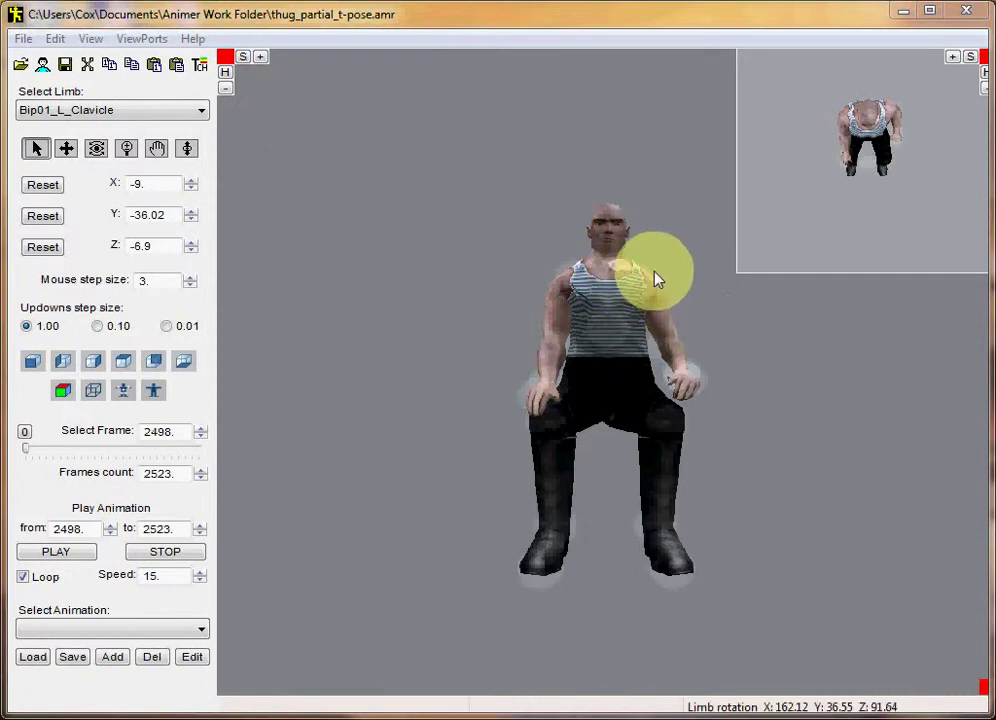
mouse_move(649, 282)
left_mouse_down()
mouse_move(662, 269)
mouse_move(653, 268)
left_mouse_up()
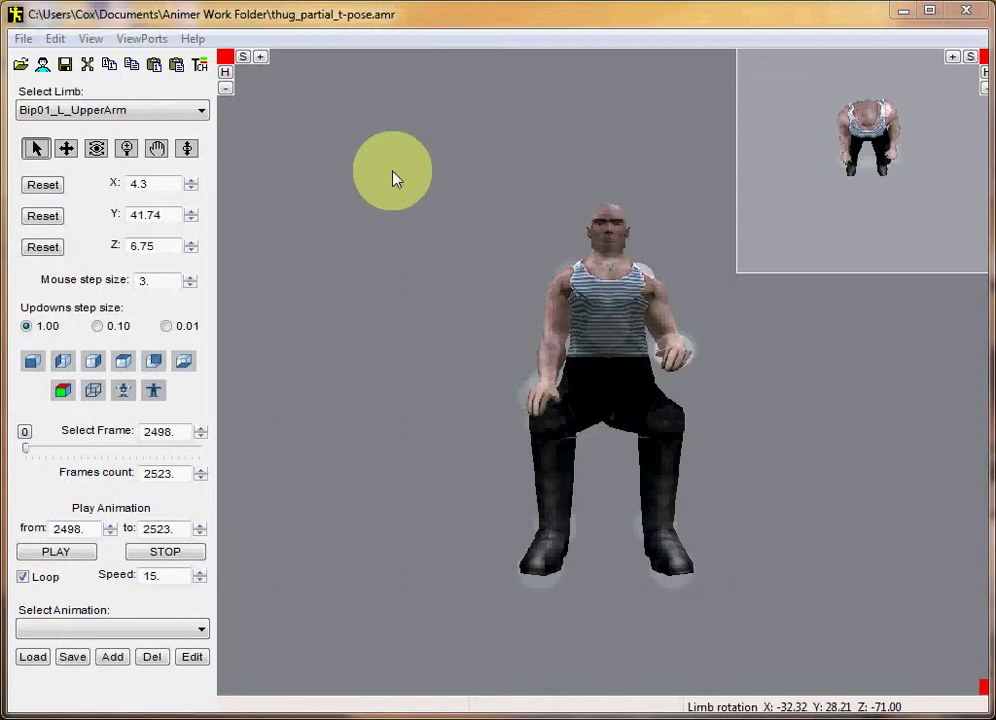
Reset the freehand rotations of the left upper arm and the left clavicle
left_click(35, 215)
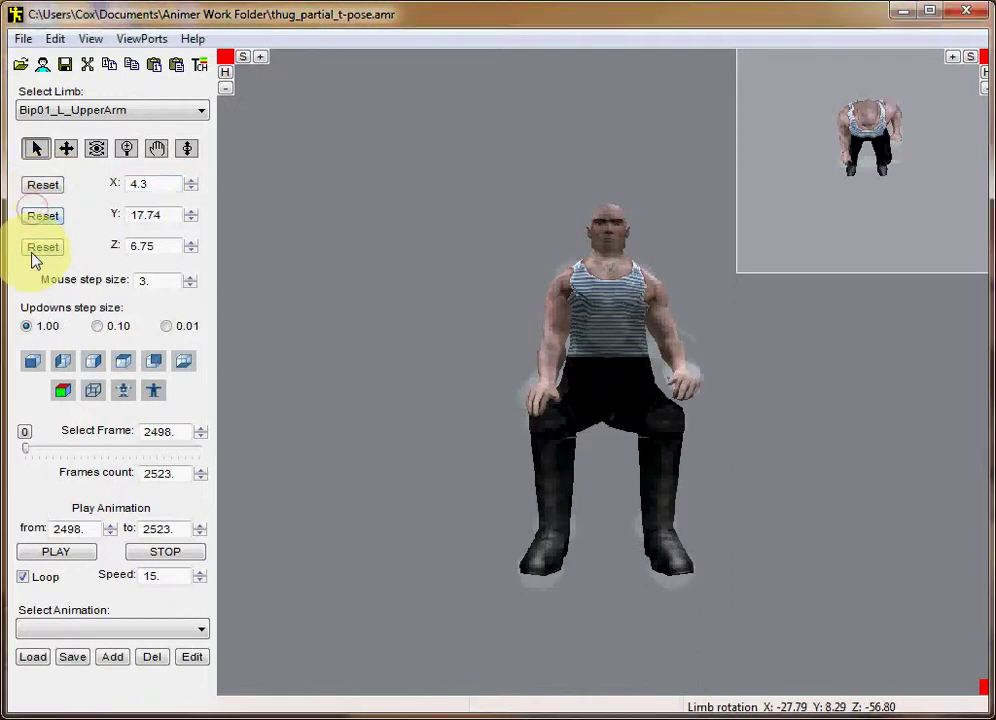
left_click(650, 285)
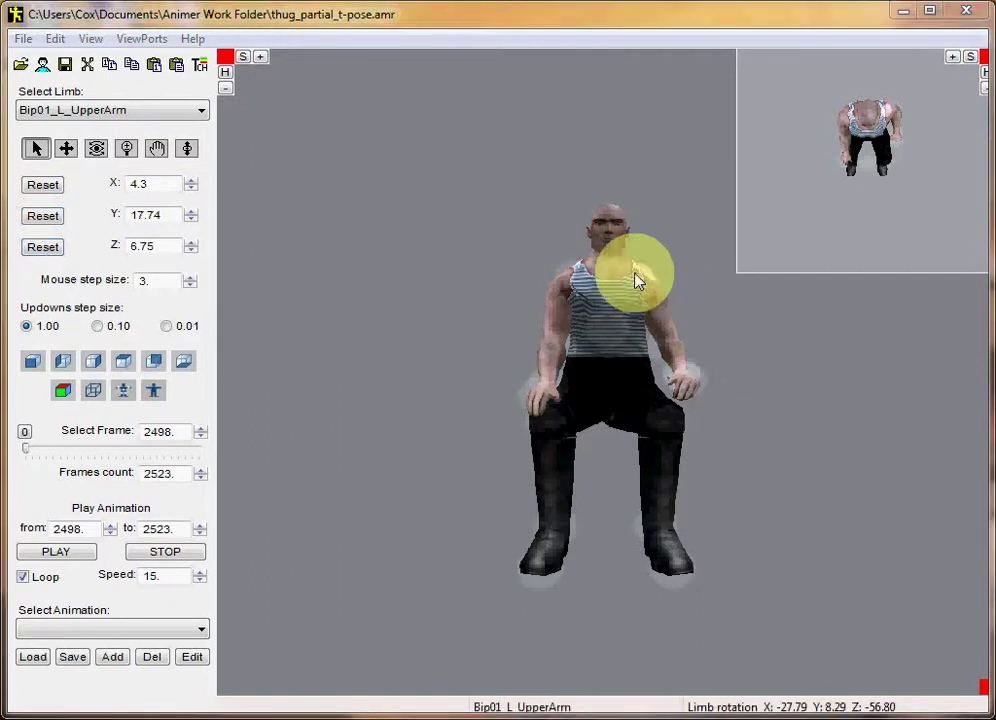
left_click(629, 276)
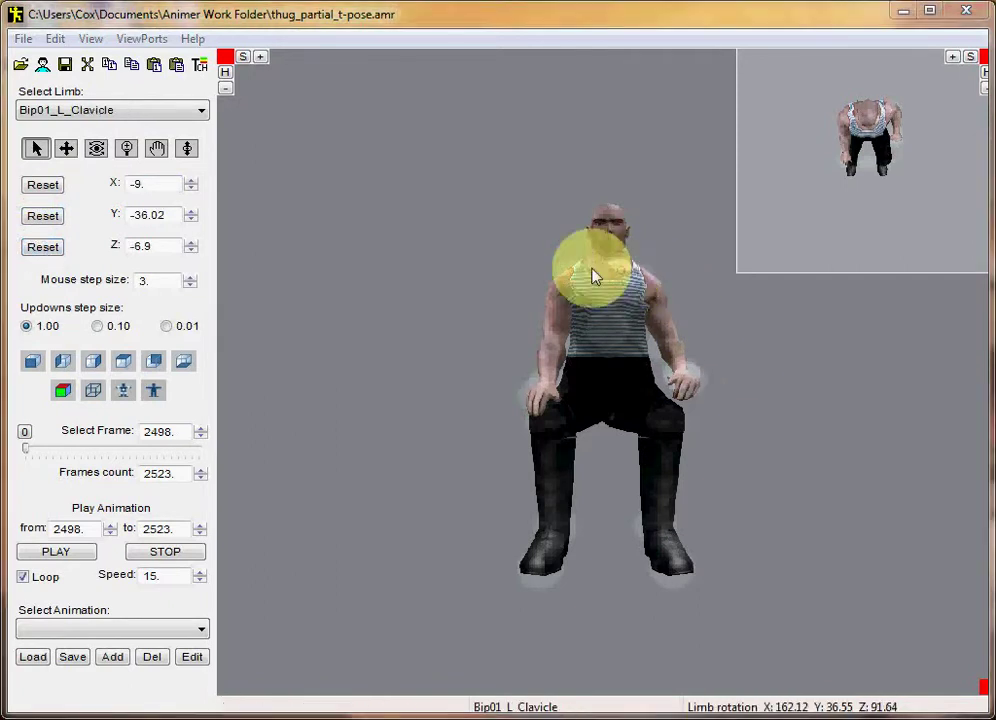
left_click(43, 184)
left_click(43, 215)
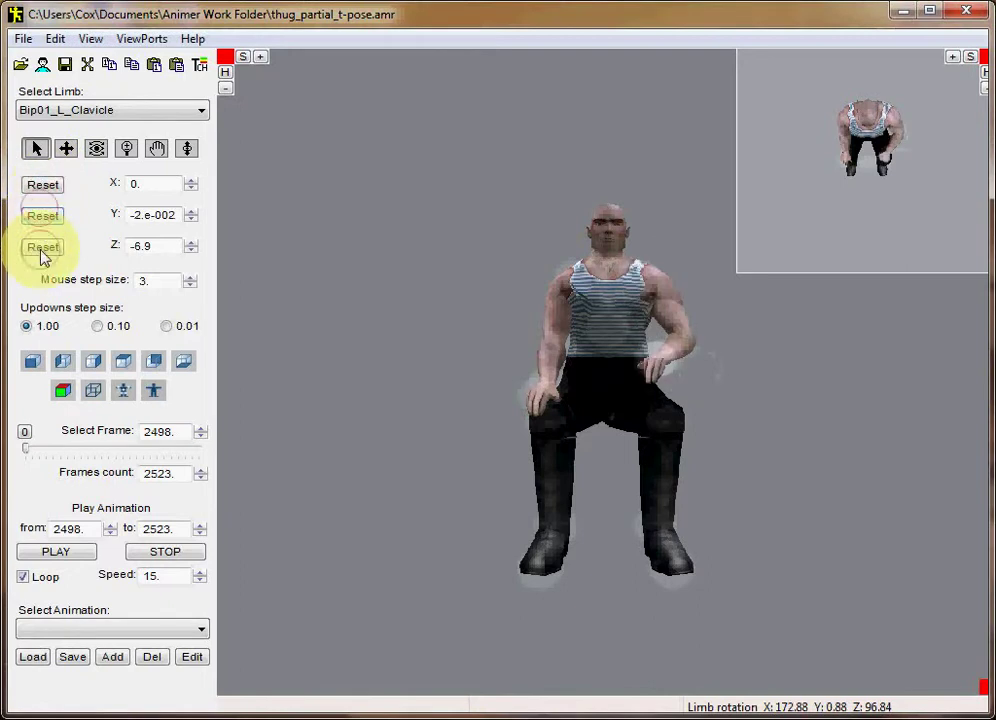
left_click(43, 247)
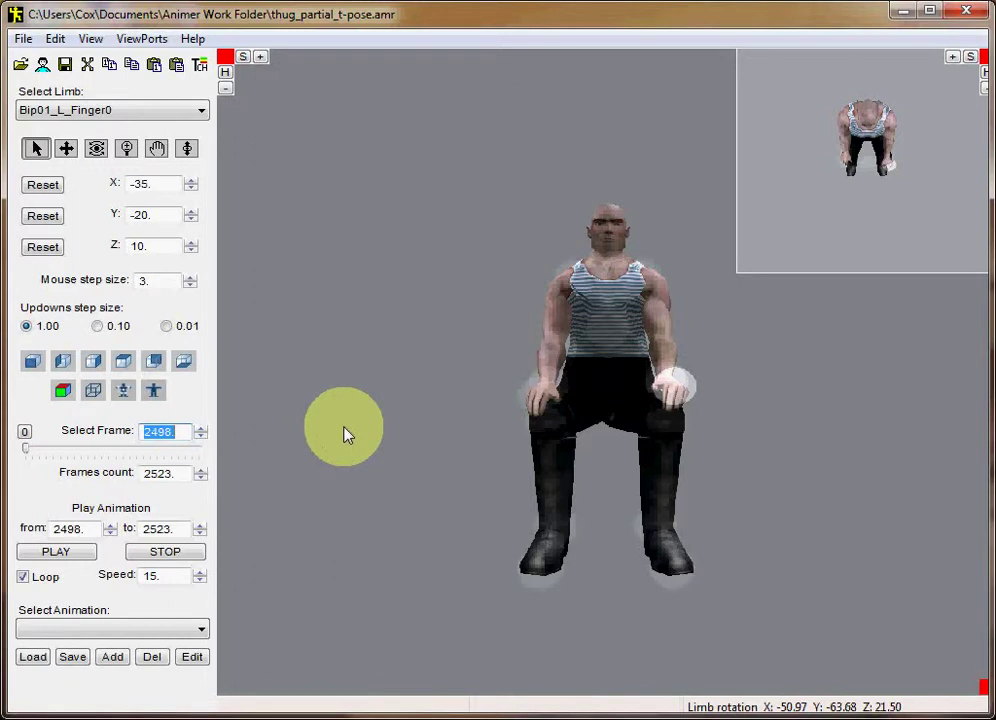
Play the animation from frame 2498 to 2523, stop it and return to frame 2498
left_click(157, 398)
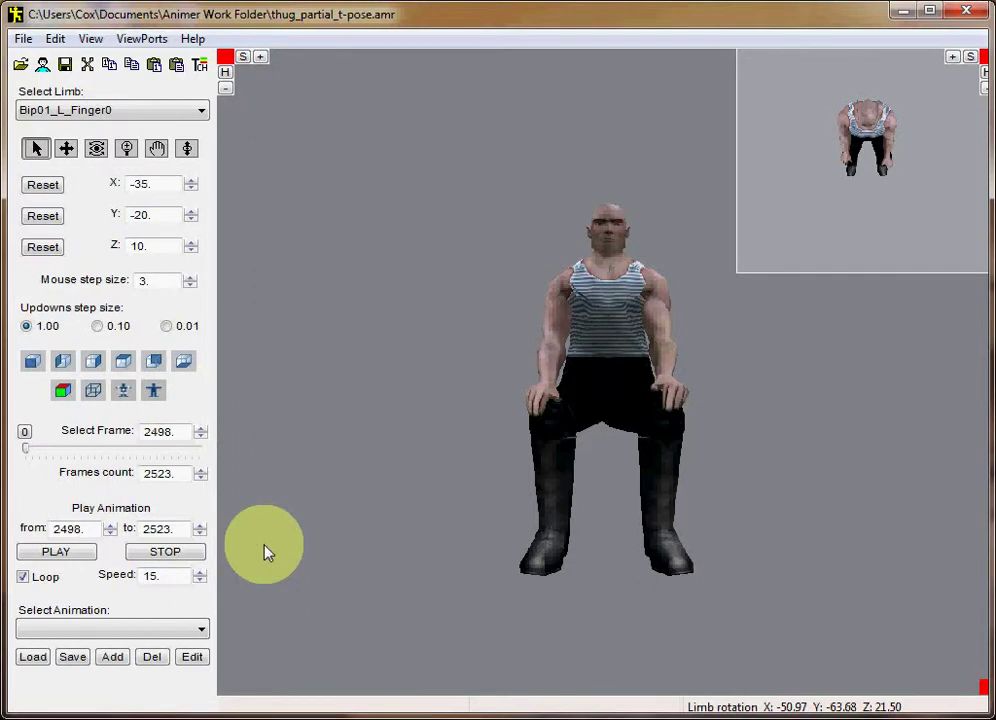
left_click(80, 554)
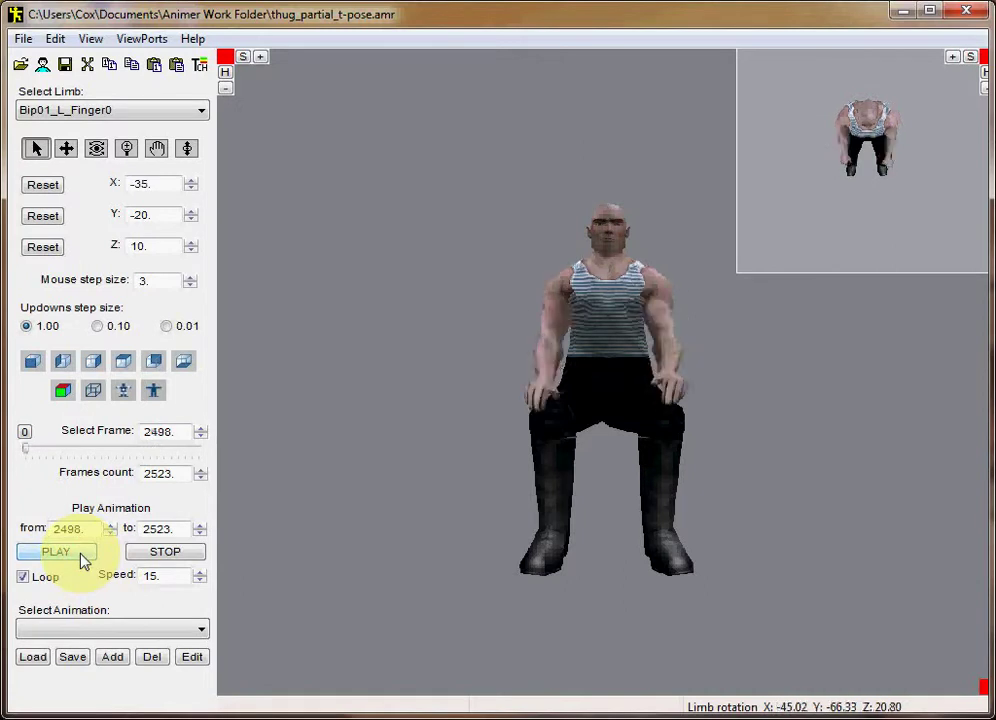
left_click(165, 552)
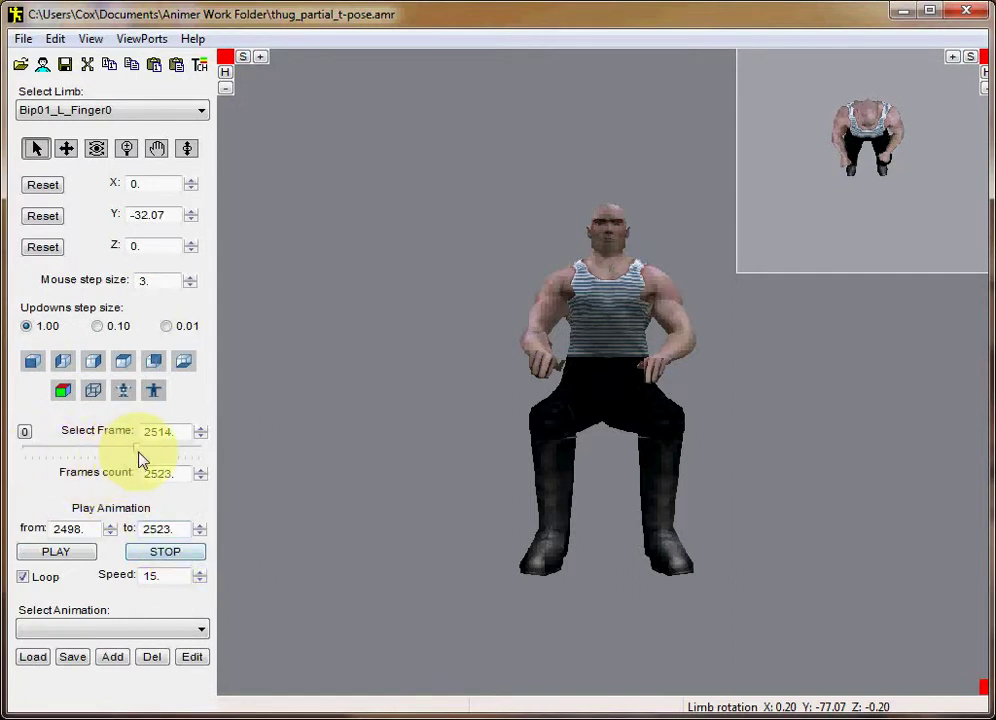
left_click_drag(139, 459, 27, 458)
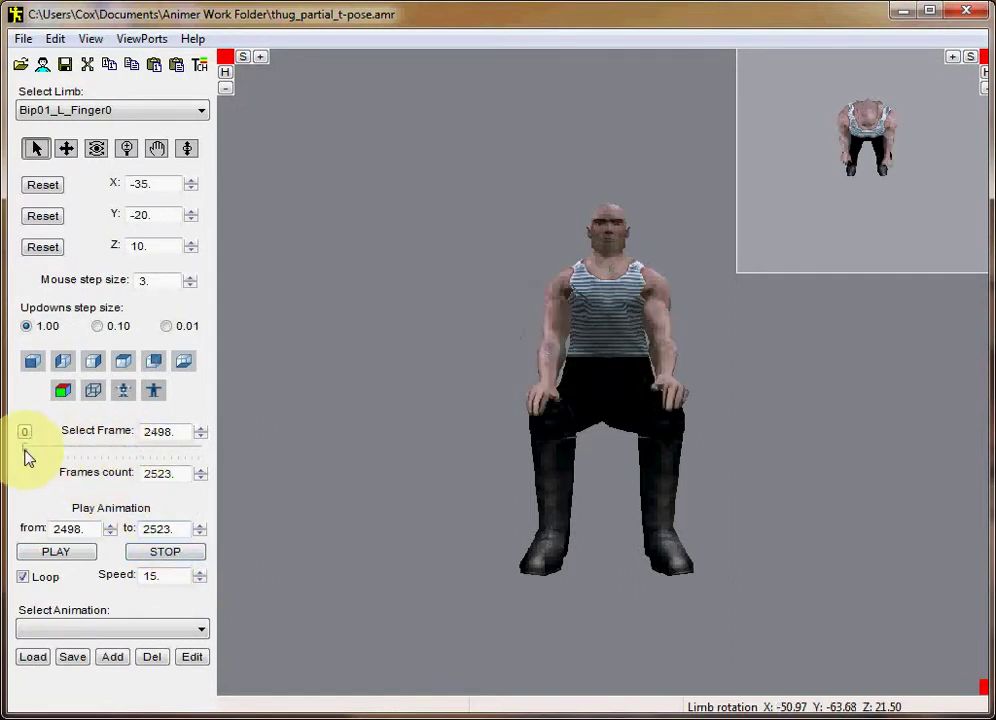
Step forward frame by frame from 2498 to 2502 and back to 2498 to compare the arm poses
left_click(201, 430)
left_click(201, 428)
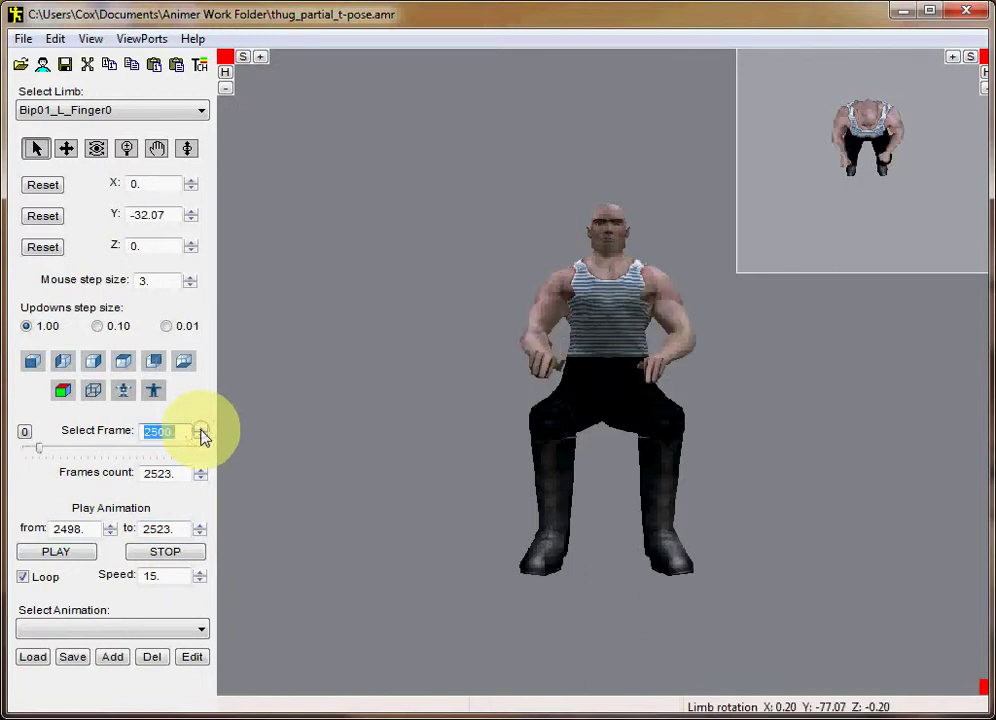
left_click(201, 428)
left_click(201, 430)
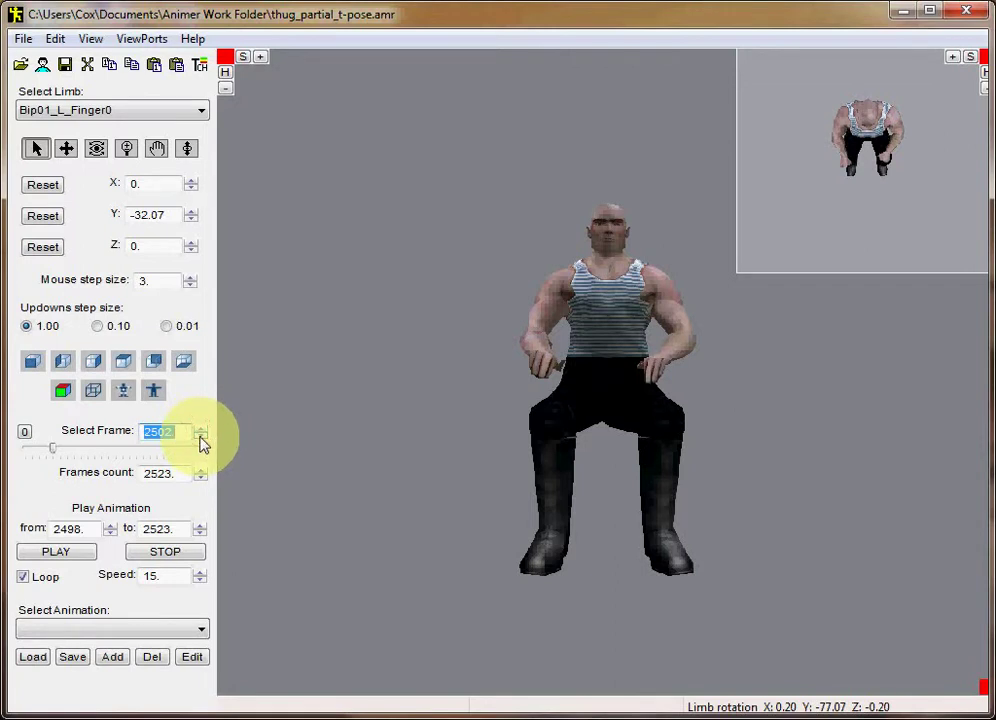
left_click(201, 441)
left_click(201, 441)
left_click(201, 441)
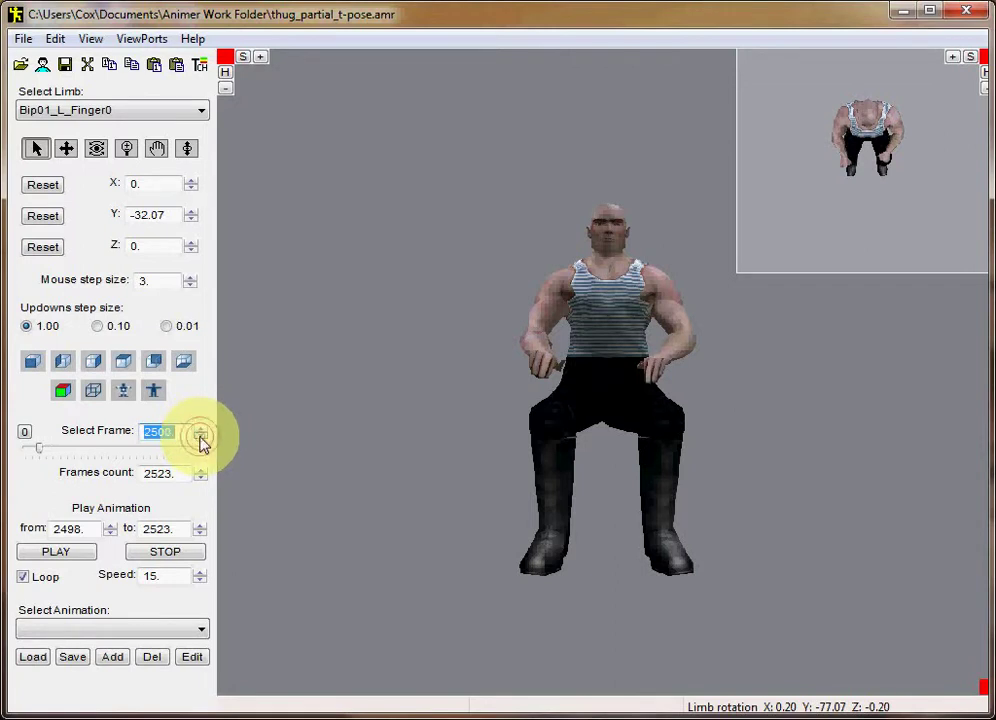
left_click(201, 441)
left_click(201, 441)
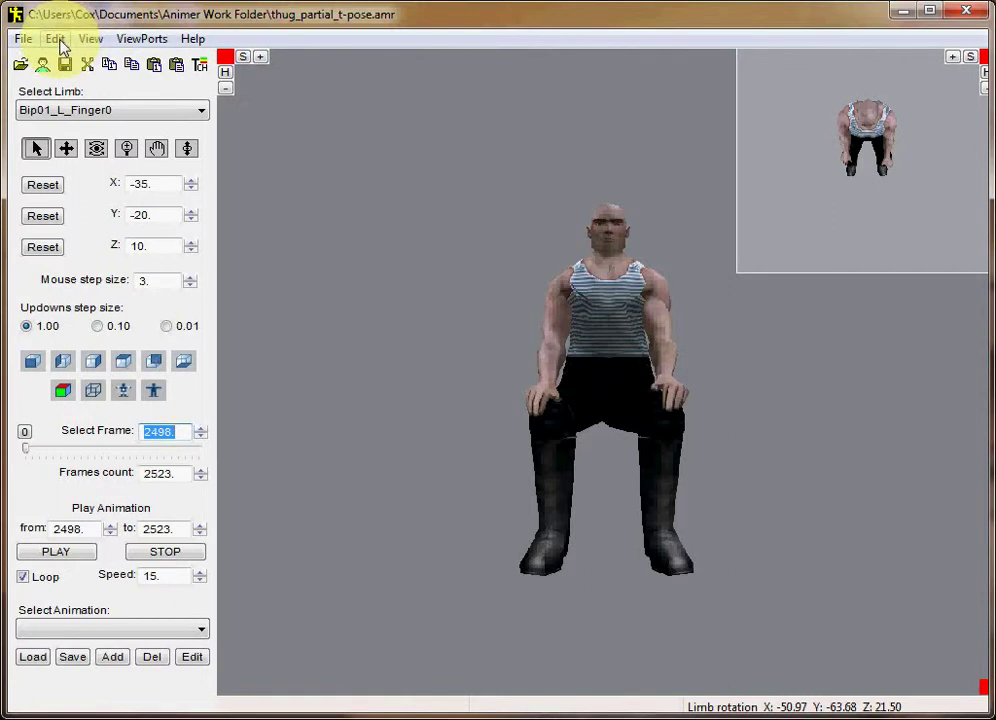
Copy the keys of all limbs at frame 2498 and paste them into frame 2499
left_click(56, 39)
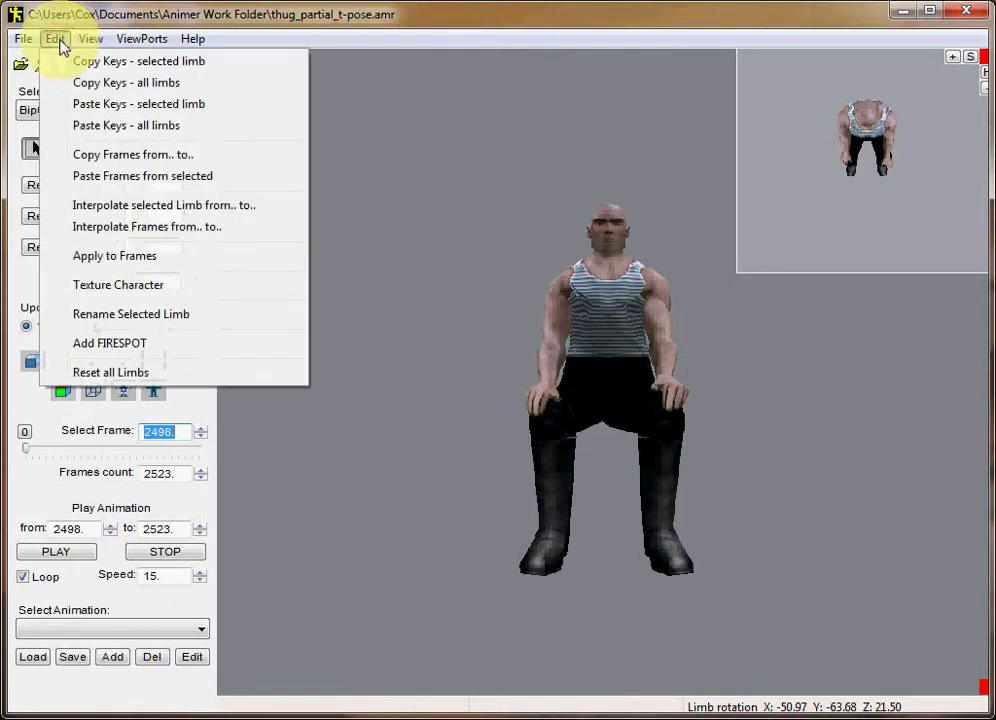
left_click(100, 90)
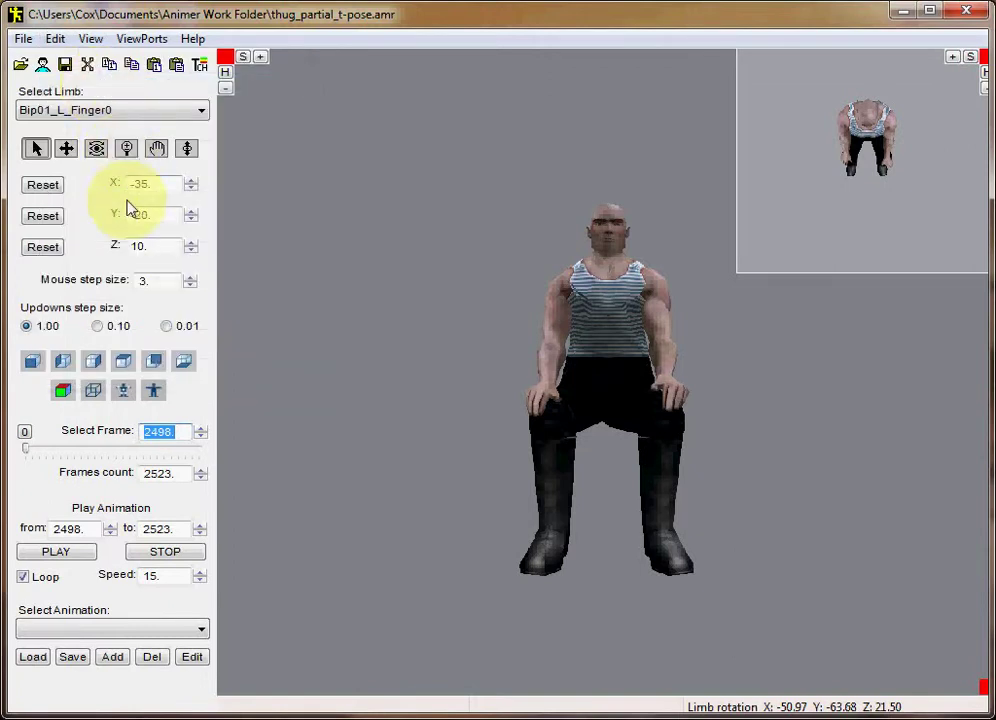
left_click(202, 430)
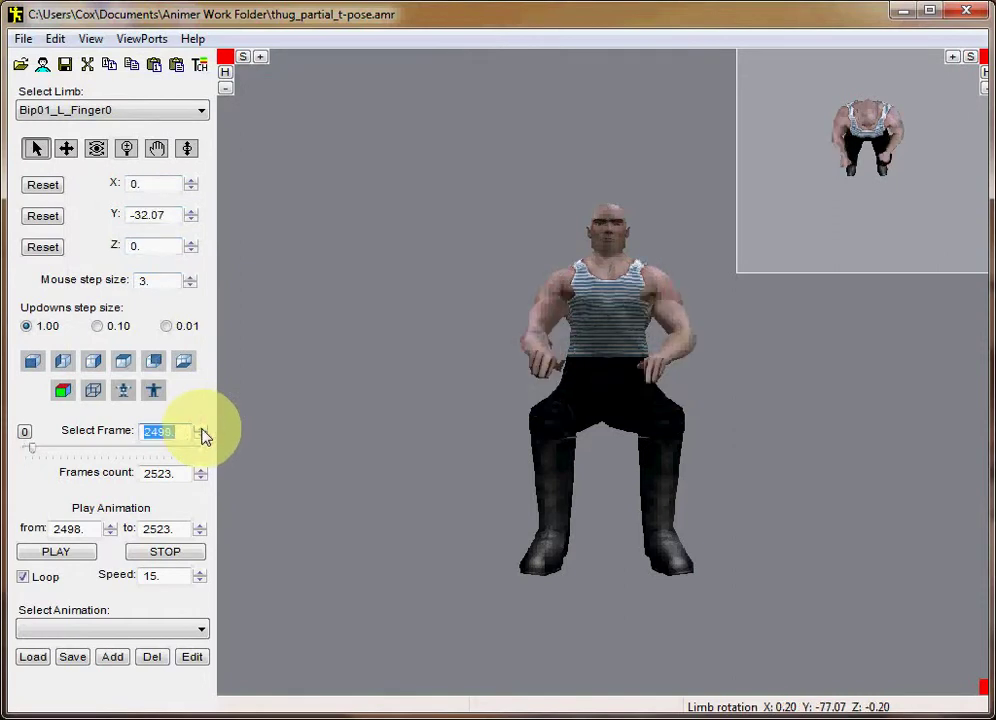
left_click(201, 428)
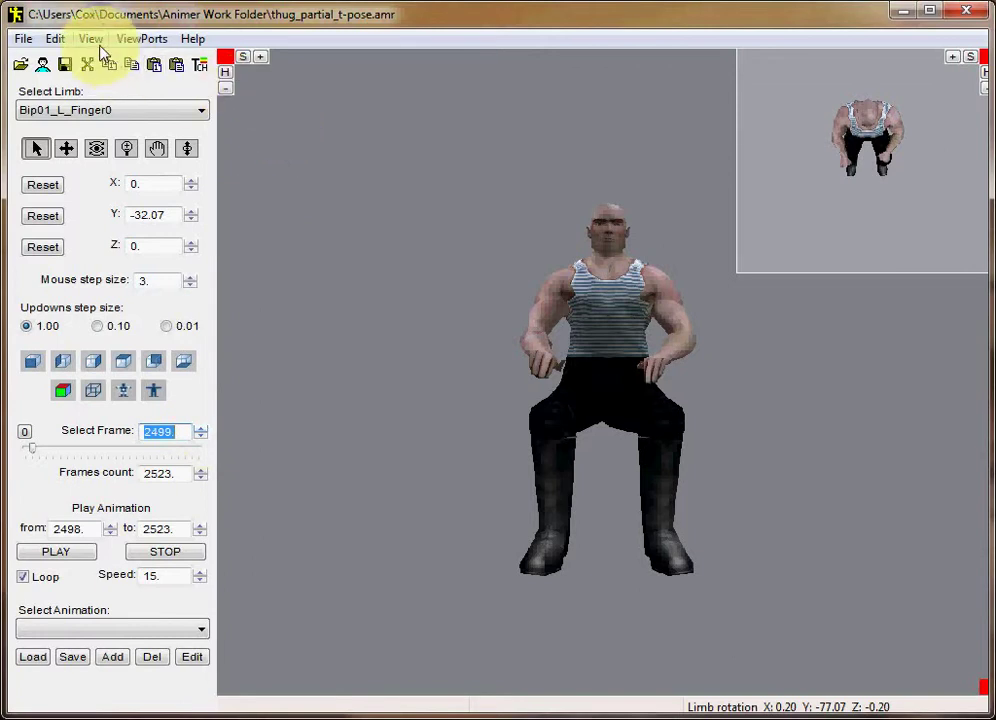
left_click(57, 39)
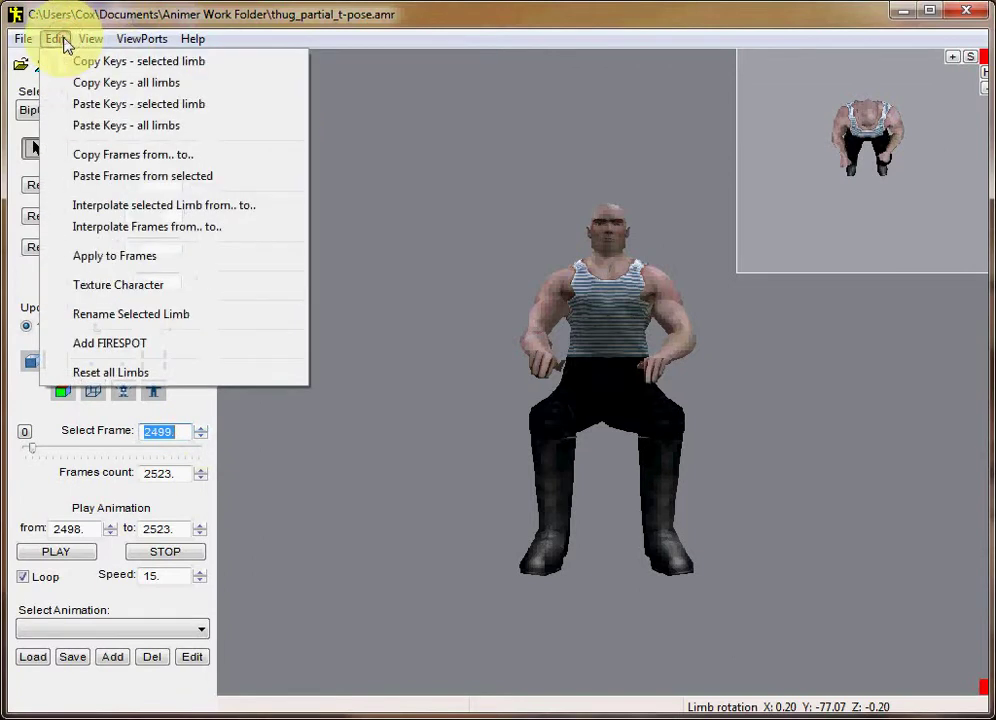
left_click(110, 128)
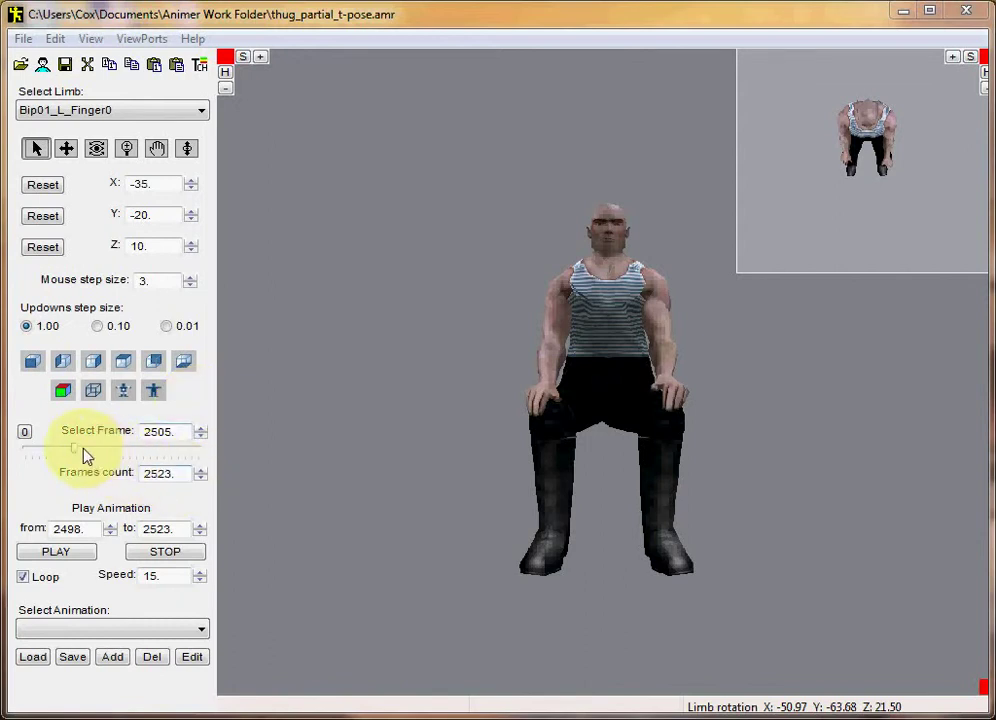
Paste the copied keys of all limbs into the final frame, 2523
left_click_drag(73, 453, 225, 463)
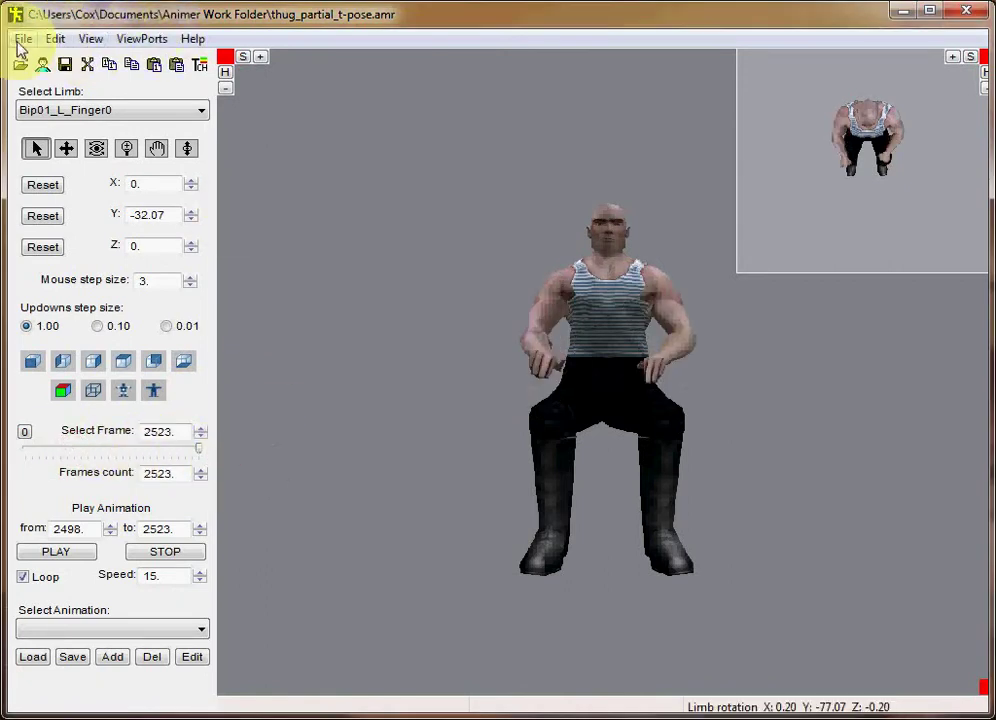
left_click(53, 38)
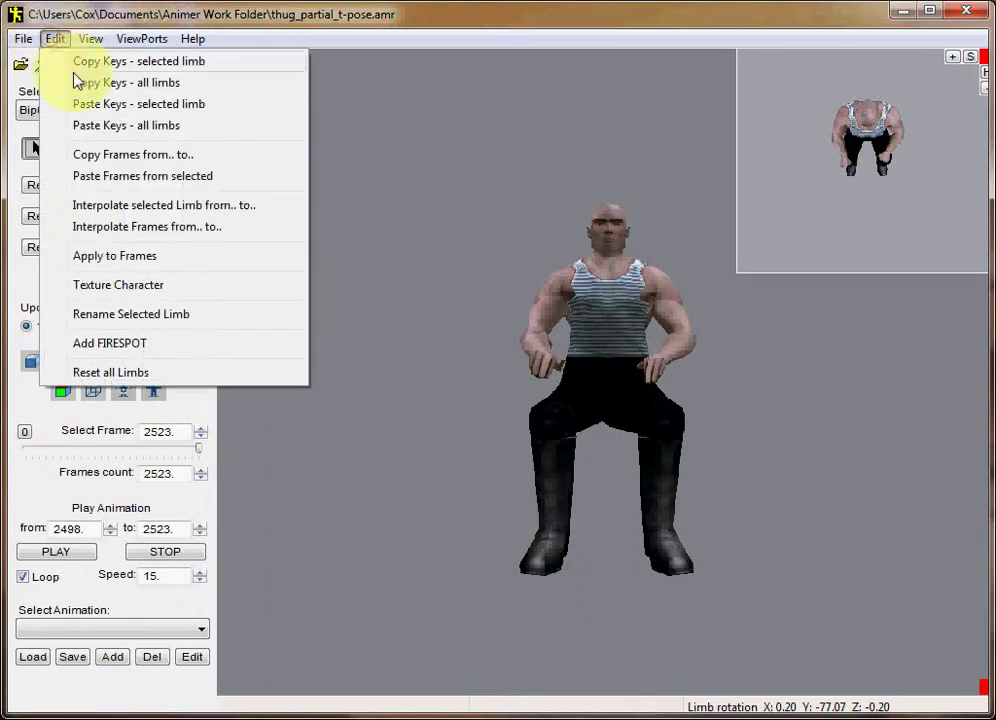
left_click(147, 125)
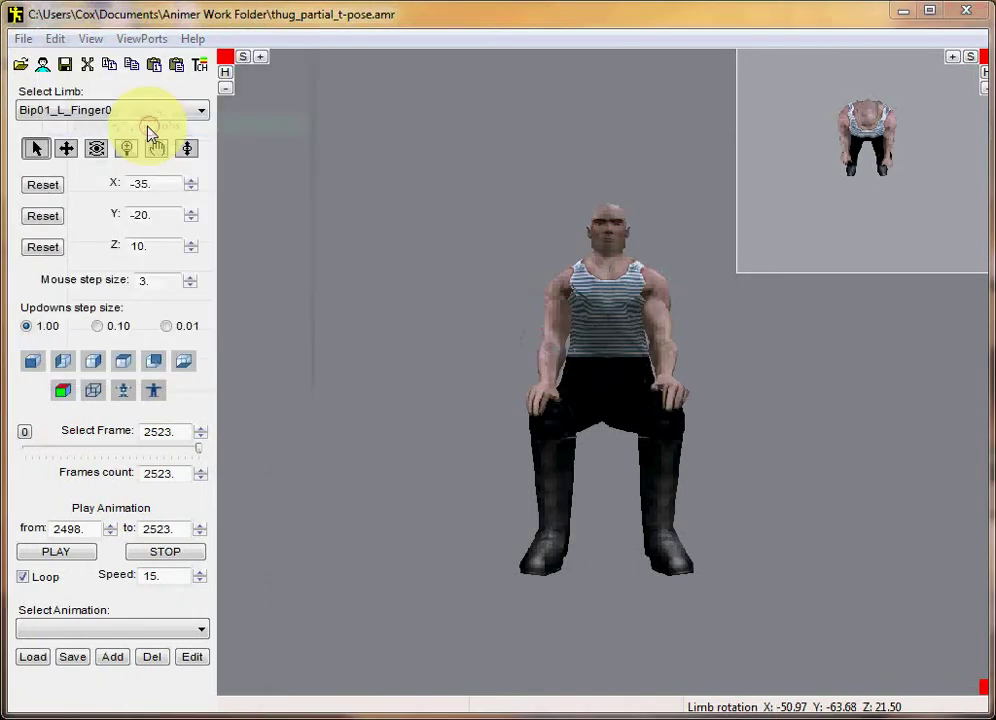
Scrub back from the last frame to frame 2505 and set the playback range to start at 2505
left_click(193, 455)
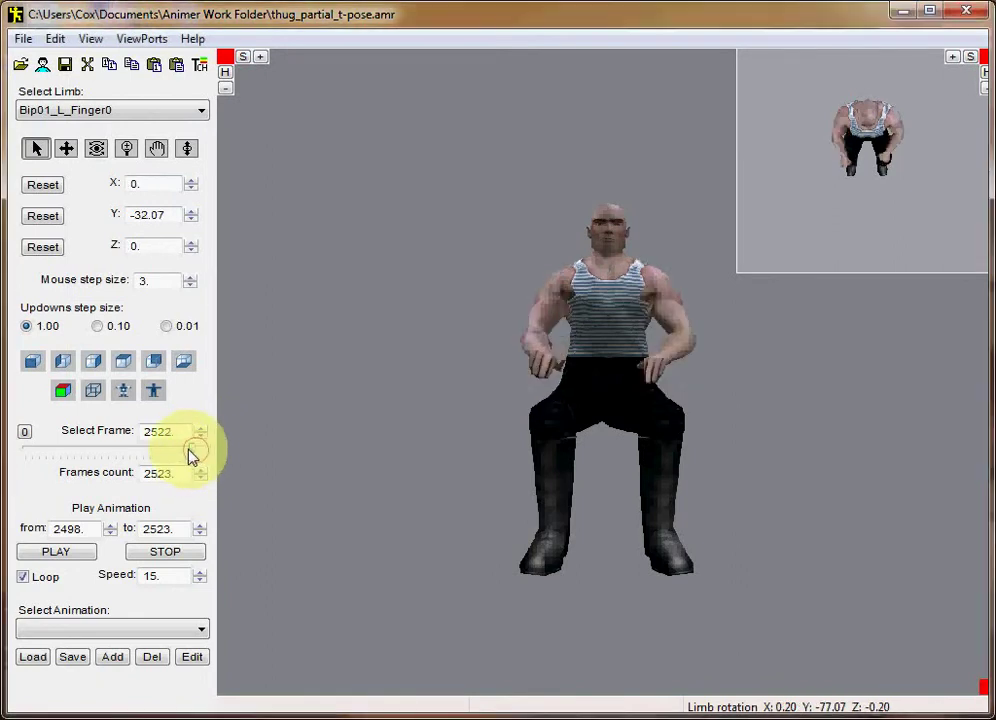
left_click_drag(193, 455, 75, 457)
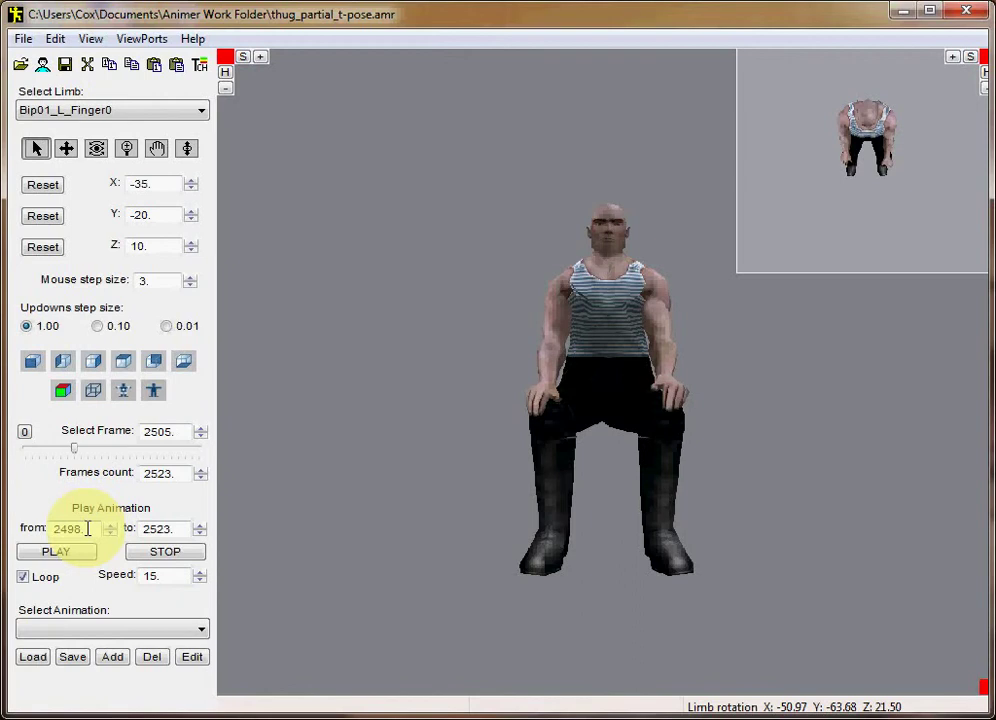
left_click_drag(87, 529, 40, 527)
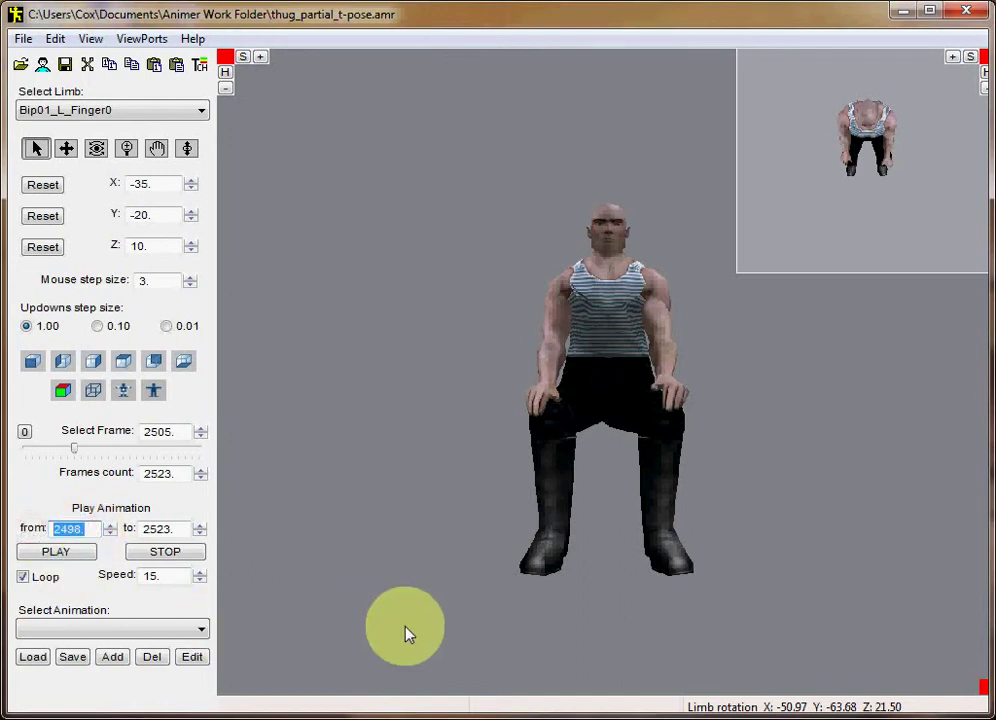
type("250")
key("BackSpace")
type("05")
key("Return")
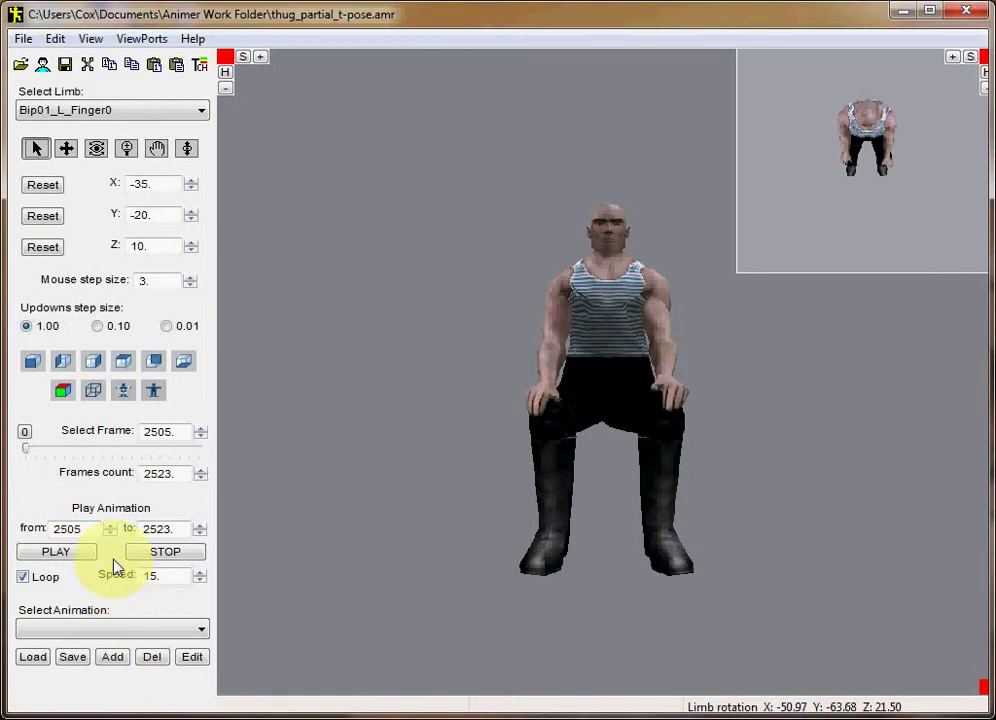
Play the animation from frame 2505 to 2523 with looping turned off and stop it
left_click(163, 549)
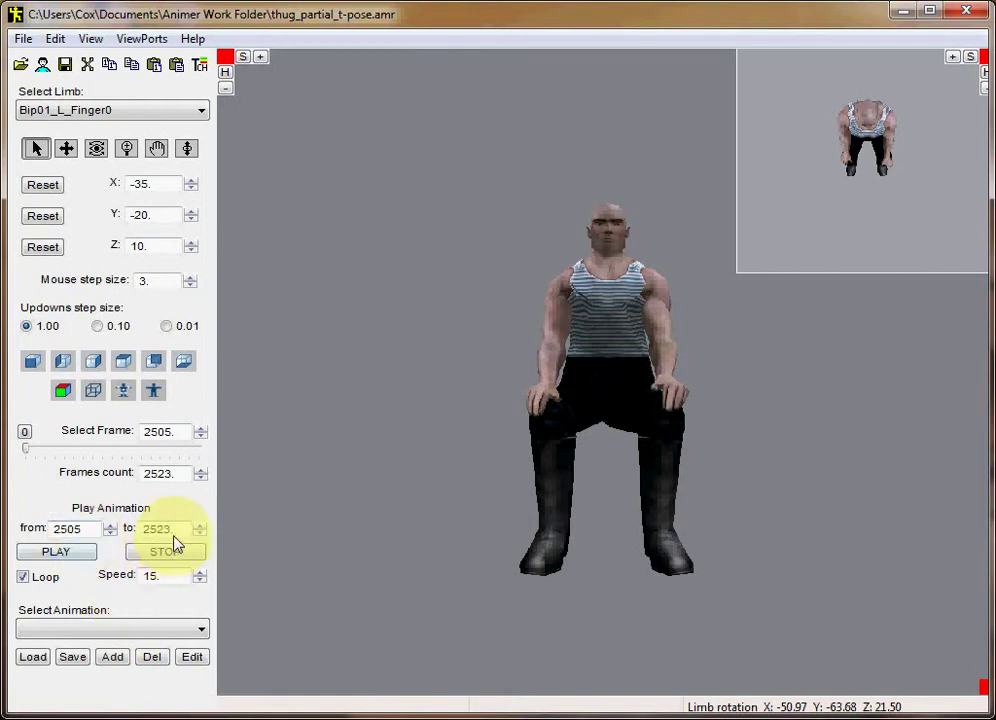
left_click(92, 553)
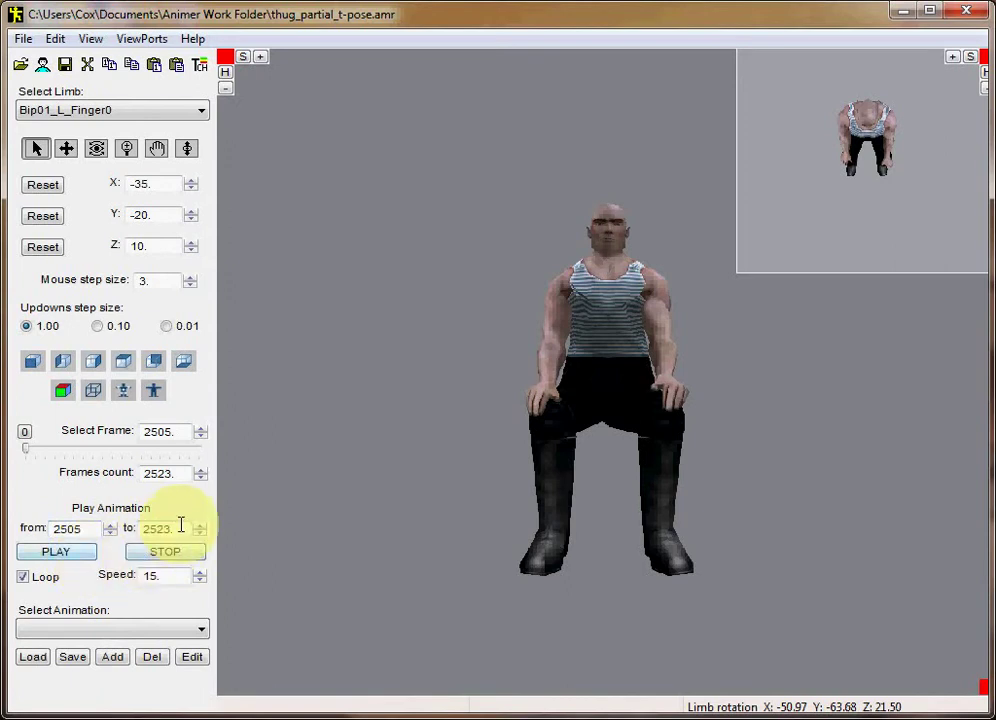
left_click(56, 552)
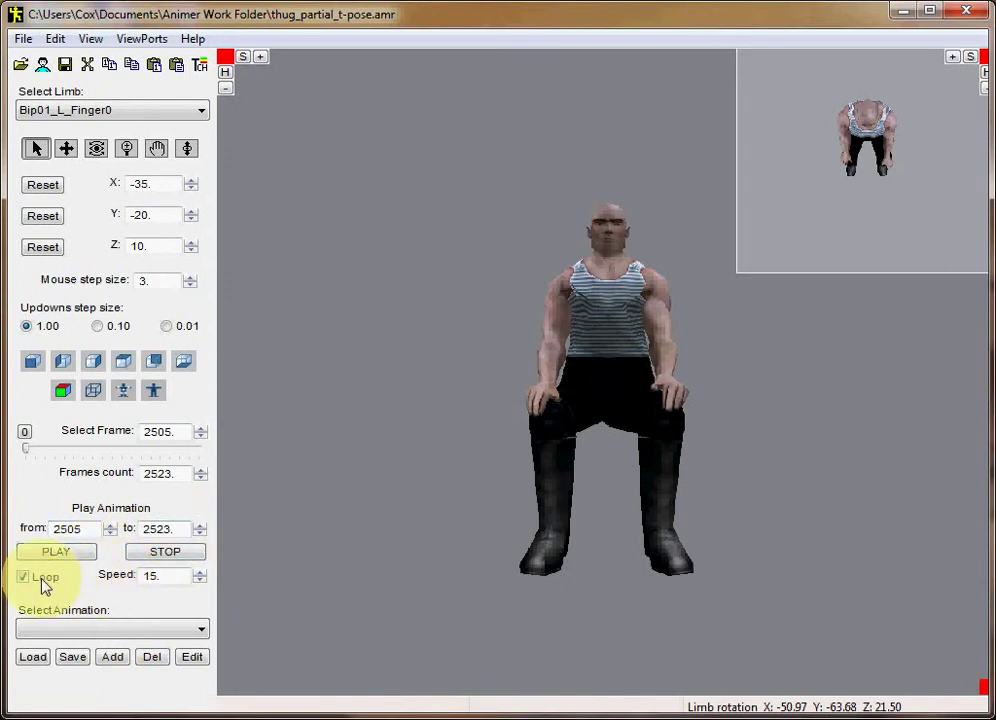
left_click(164, 550)
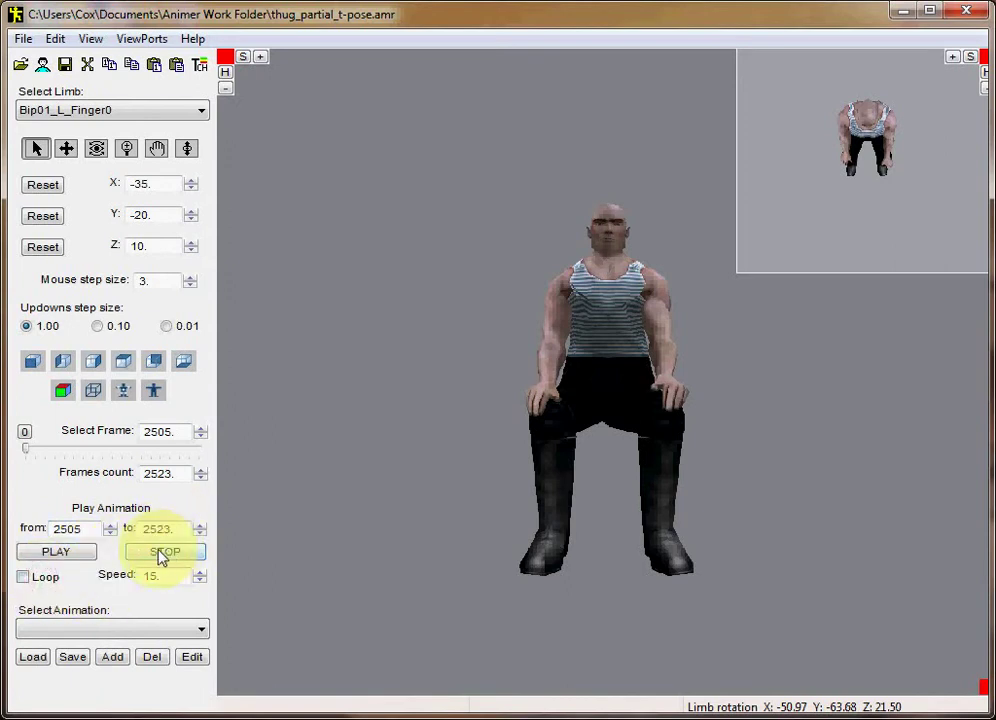
left_click(76, 556)
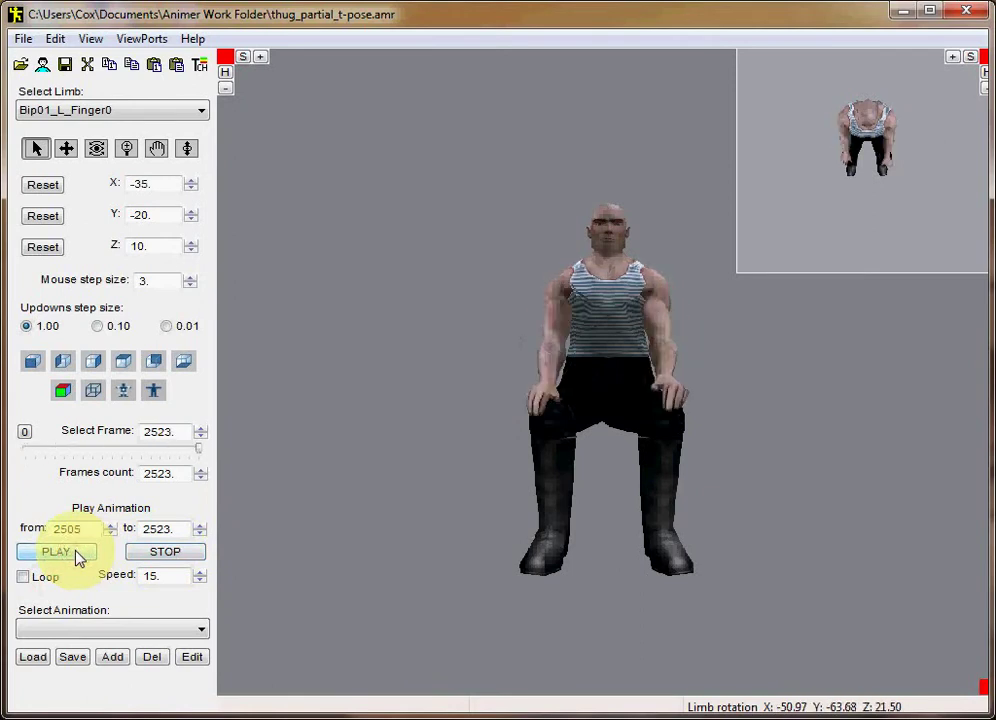
left_click(160, 552)
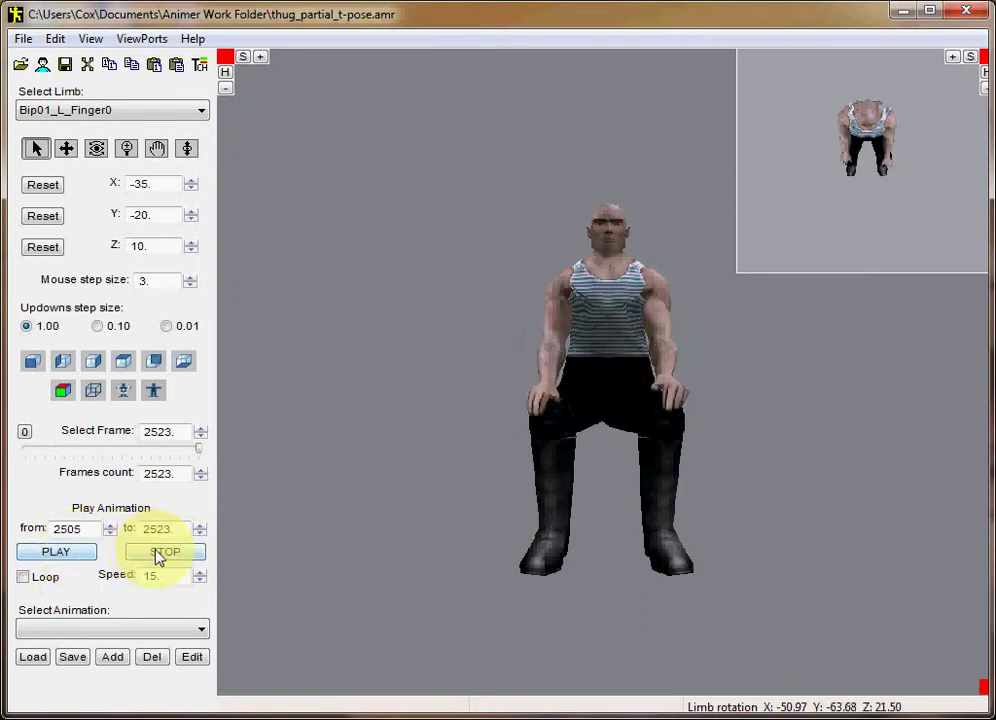
Return to frame 2505 and interpolate the frames from 2505 to 2523
left_click_drag(197, 453, 7, 458)
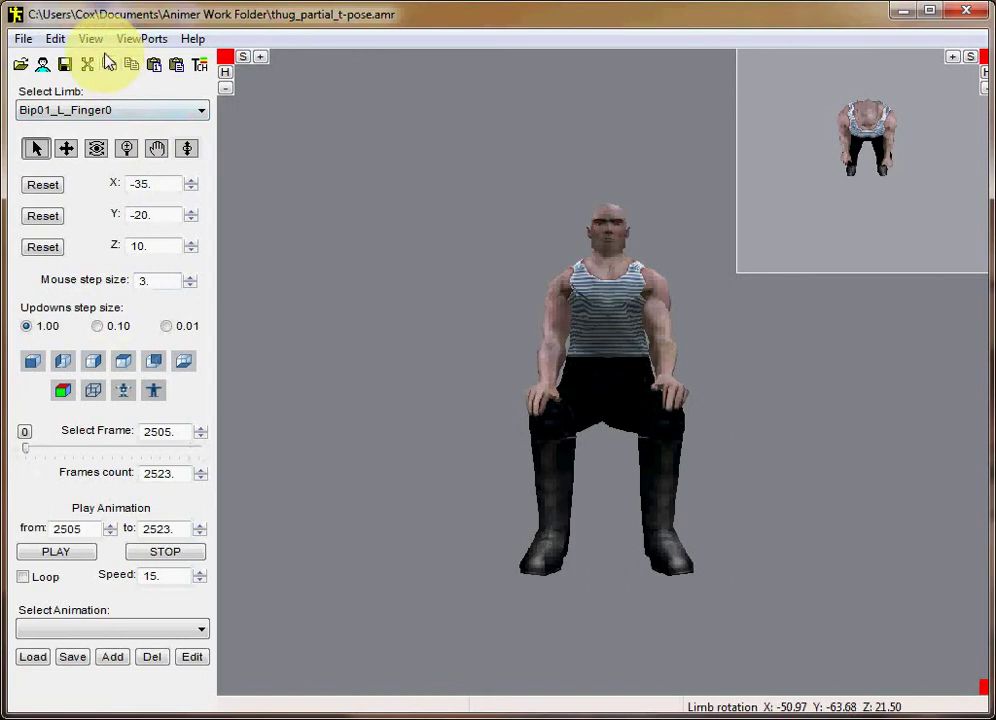
left_click(55, 40)
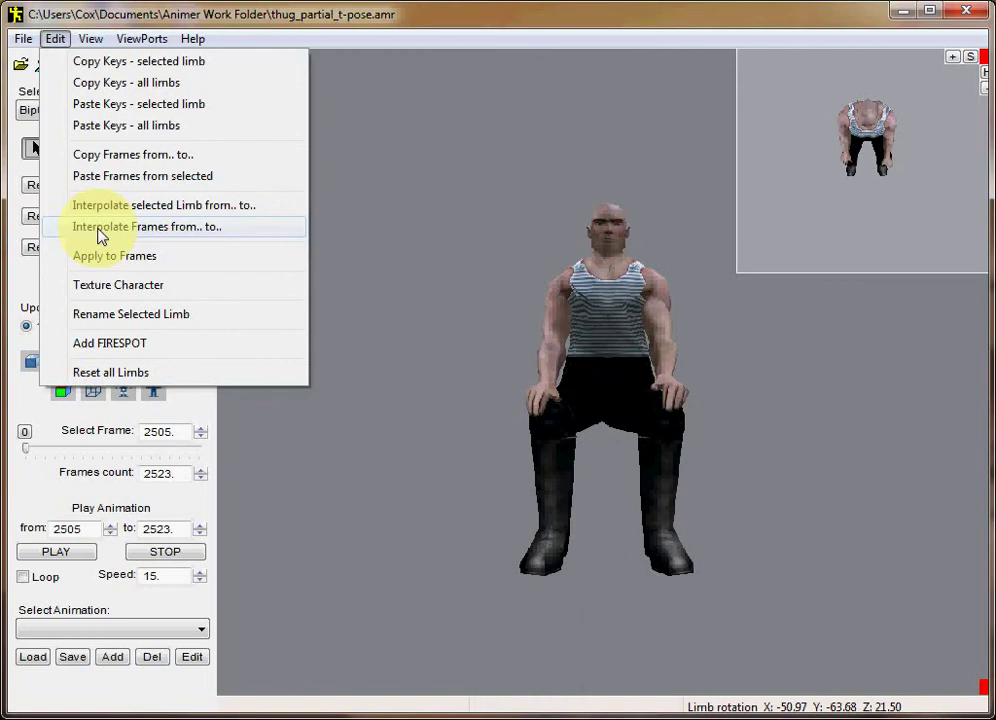
left_click(98, 228)
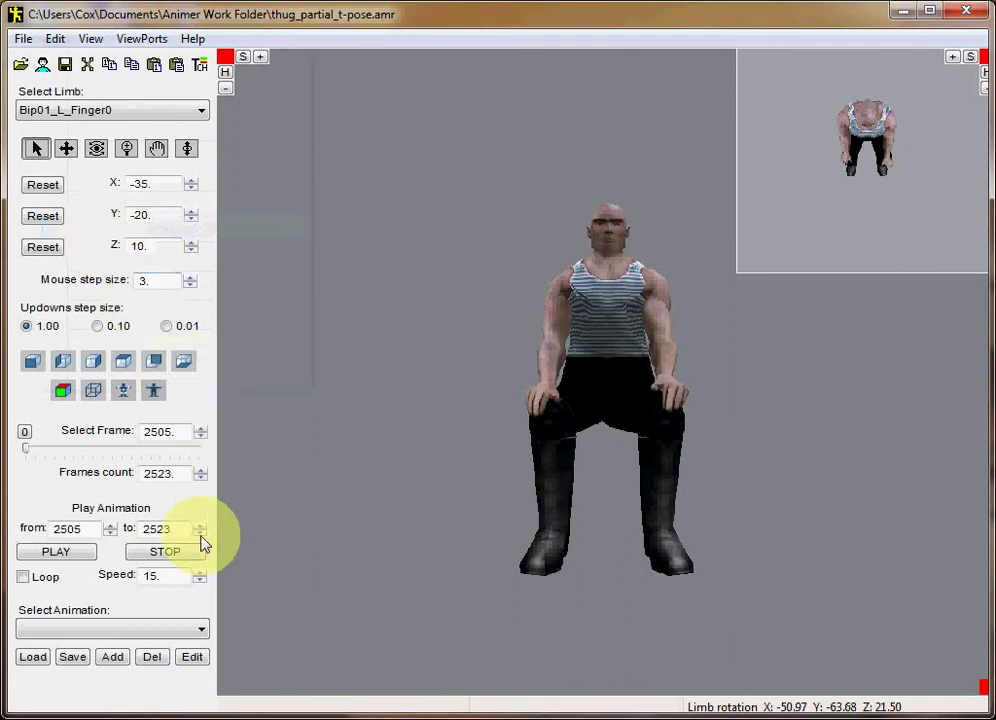
Turn looping back on, play the interpolated frames from 2505 to 2523 and stop the playback
left_click(58, 553)
left_click(22, 577)
left_click(70, 556)
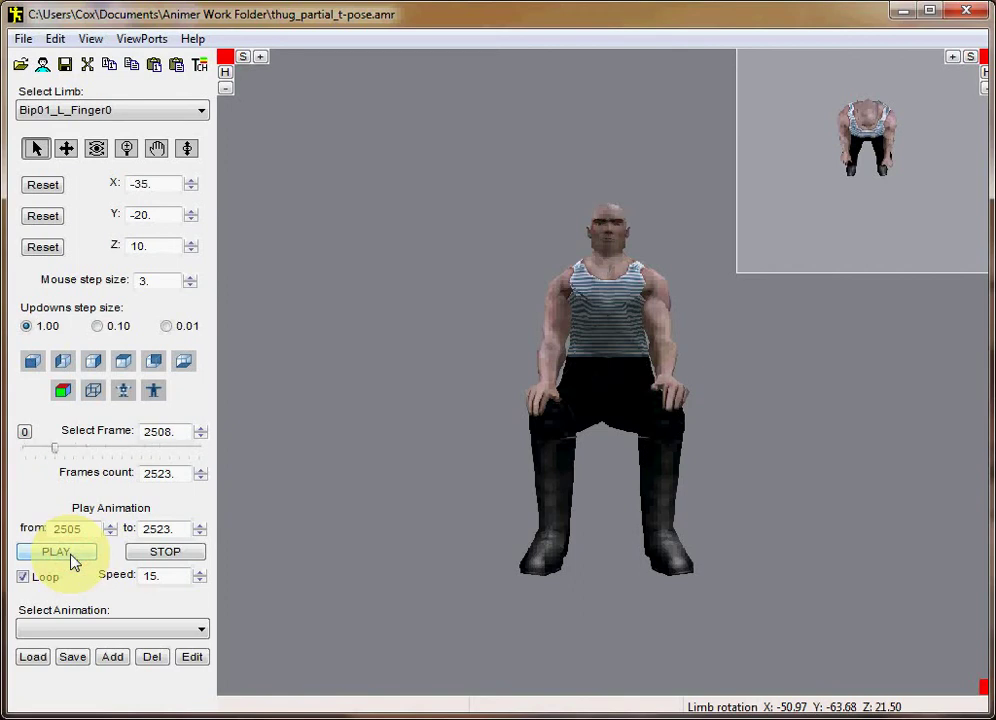
left_click(177, 552)
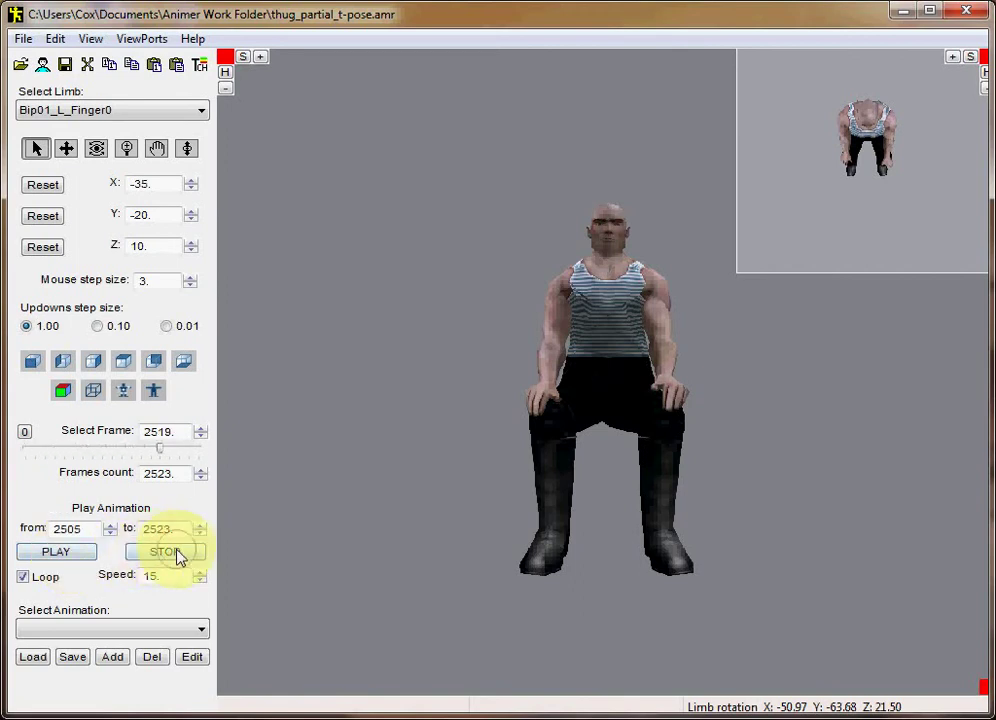
left_click(180, 556)
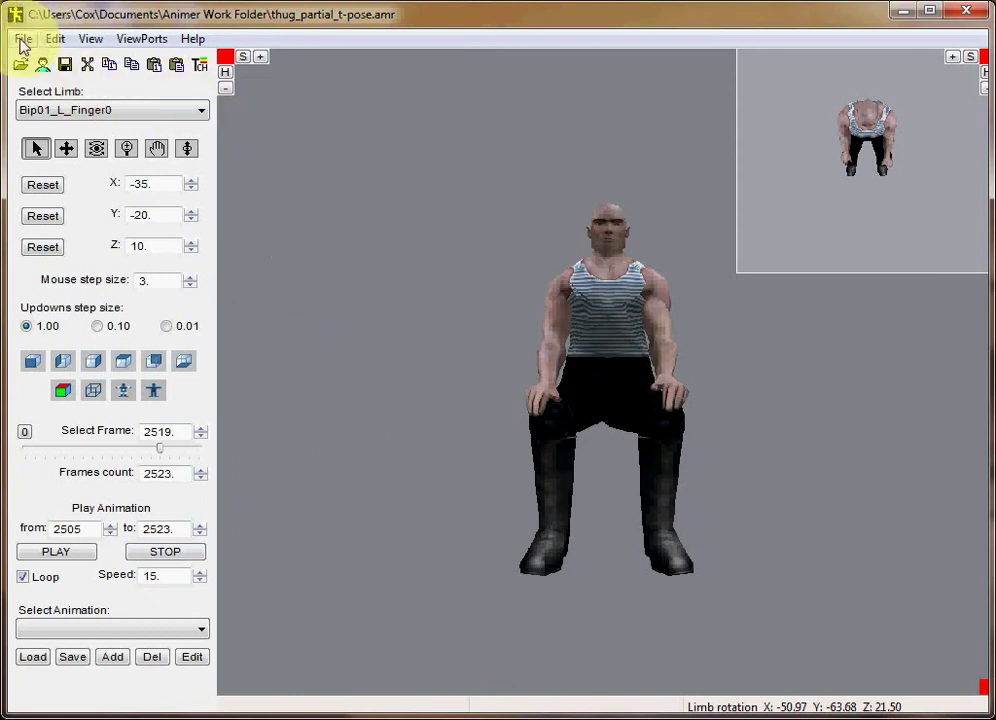
Save the character in DirectX format as thug_with-sitting.X in the Animer Work Folder
left_click(88, 67)
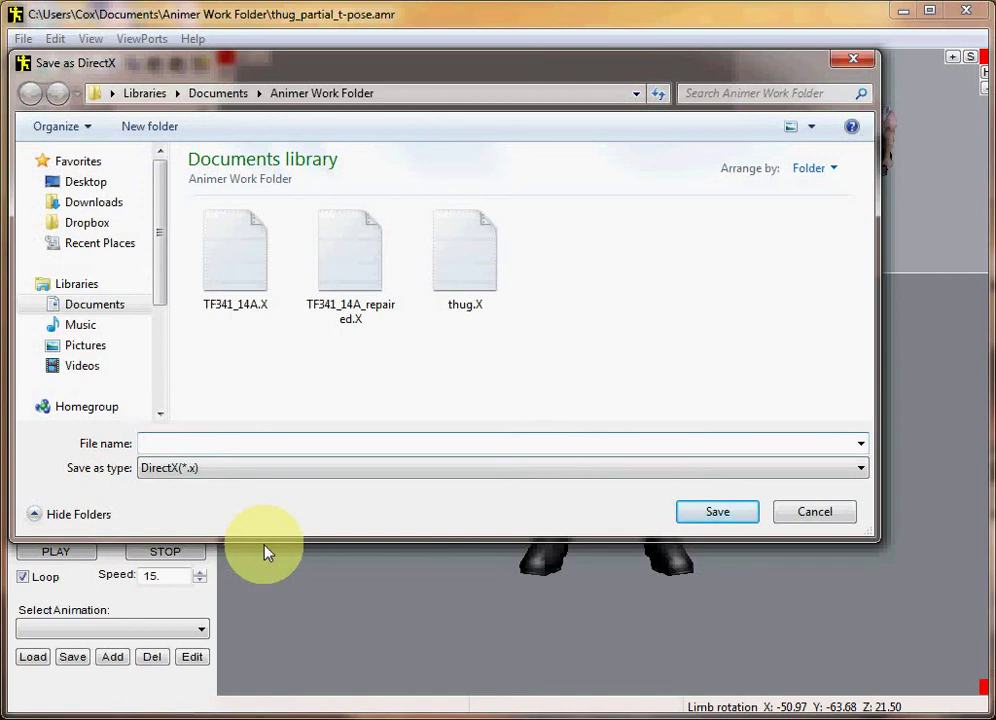
left_click(436, 300)
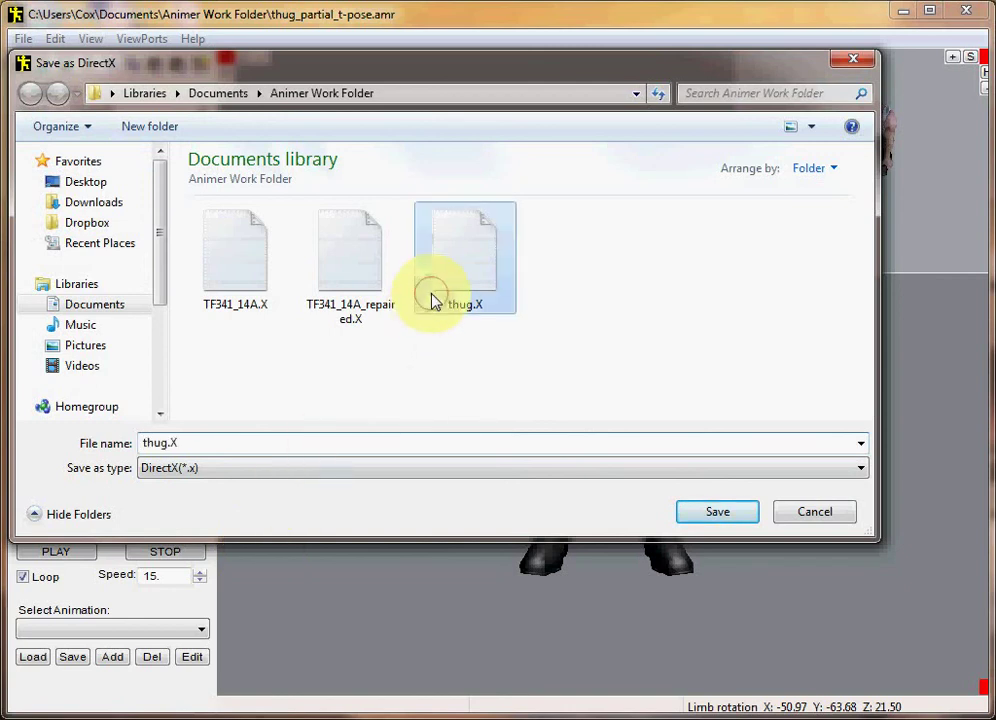
left_click(260, 444)
key("Left")
key("Left")
key("Left")
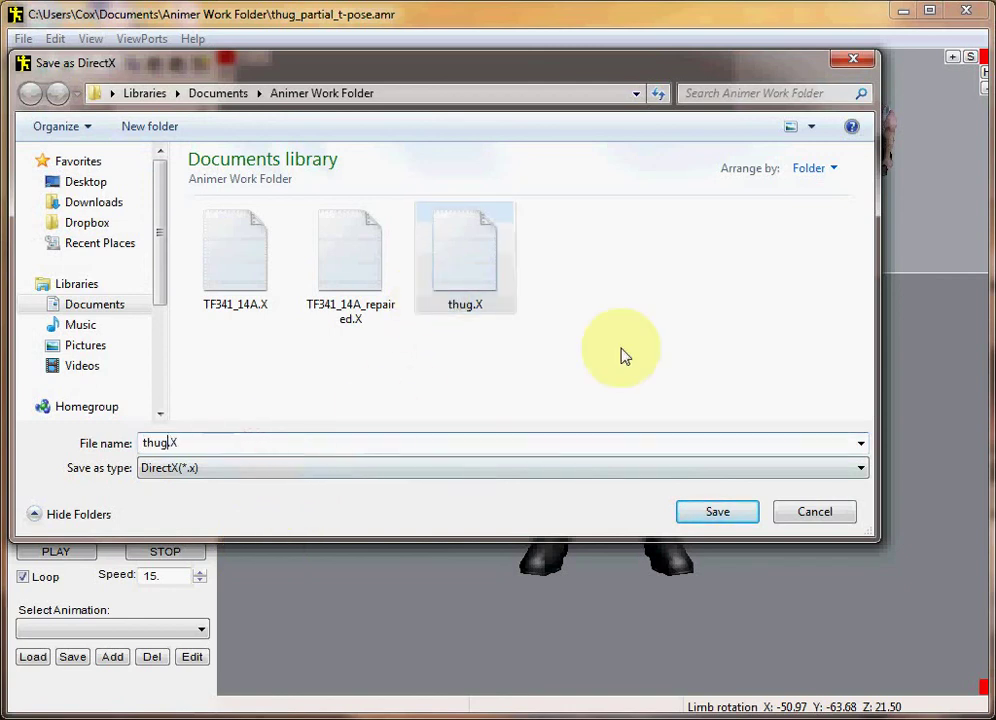
type("_wit")
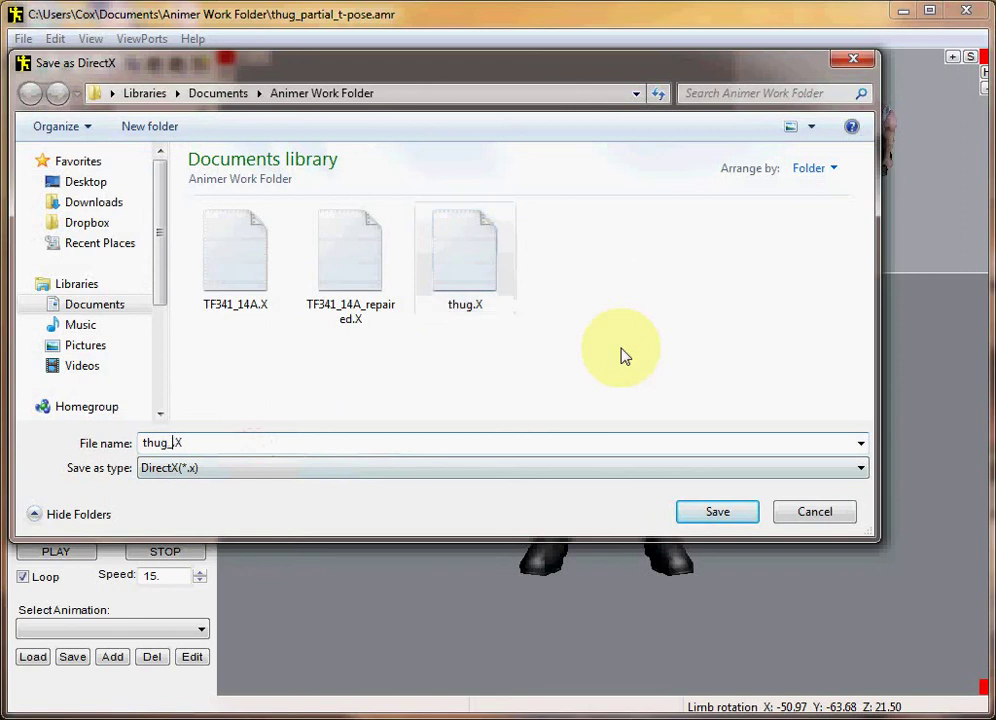
type("h")
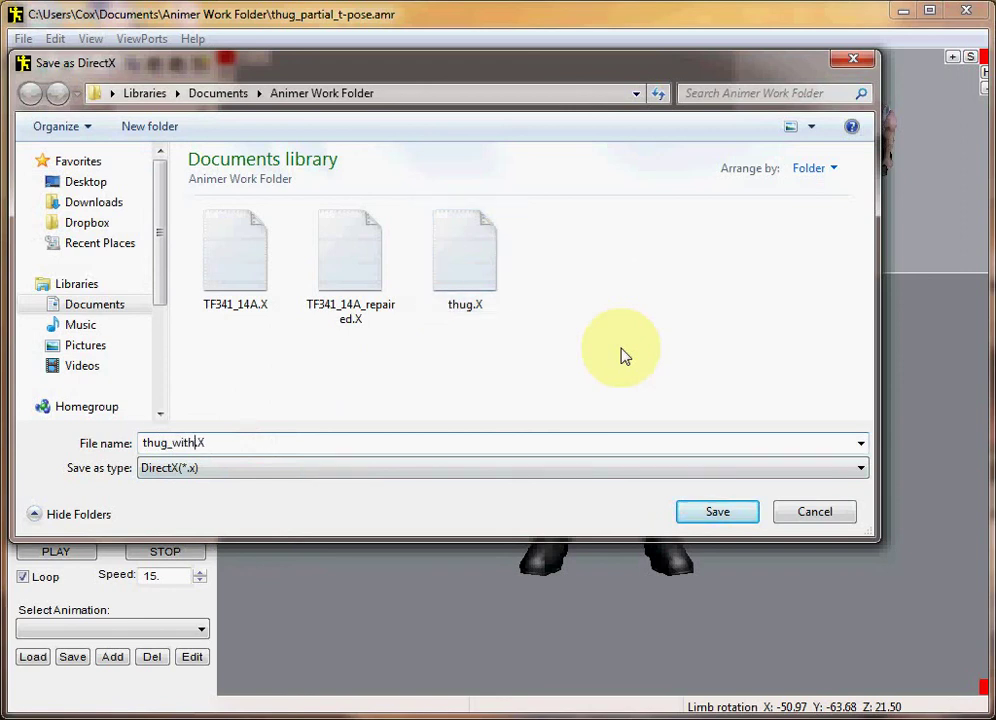
type("-sitting")
left_click(714, 513)
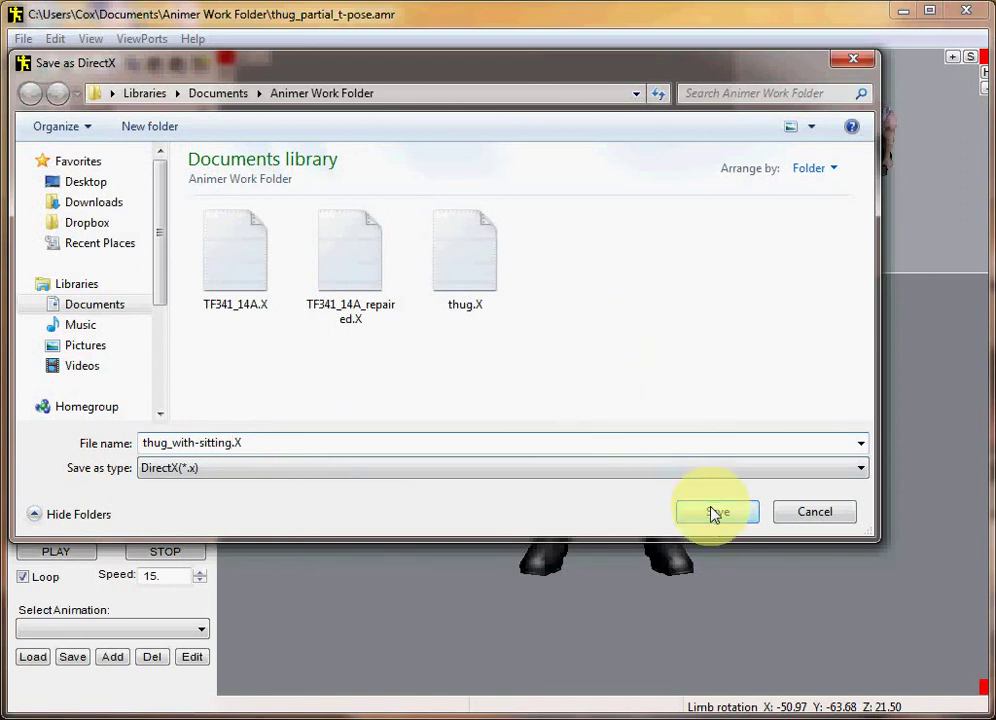